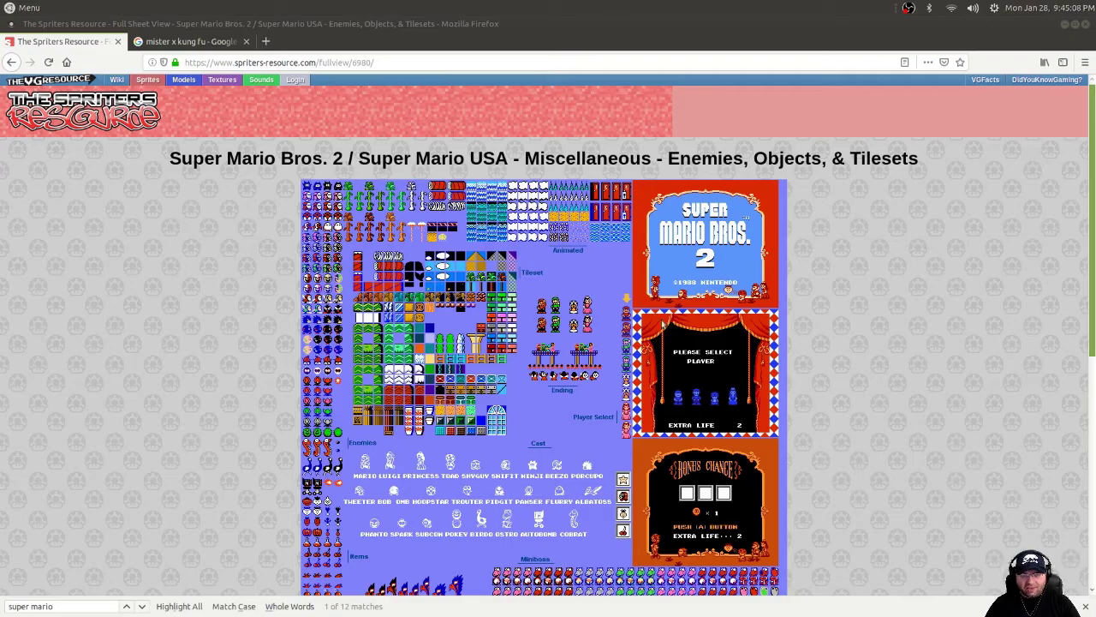
Browse the Super Mario Bros. 2 sprite sheet's sections, briefly opening and dismissing the image's context menu.
{"action": "scroll", "coordinate": [587, 325], "scroll_direction": "down", "scroll_amount": 5}
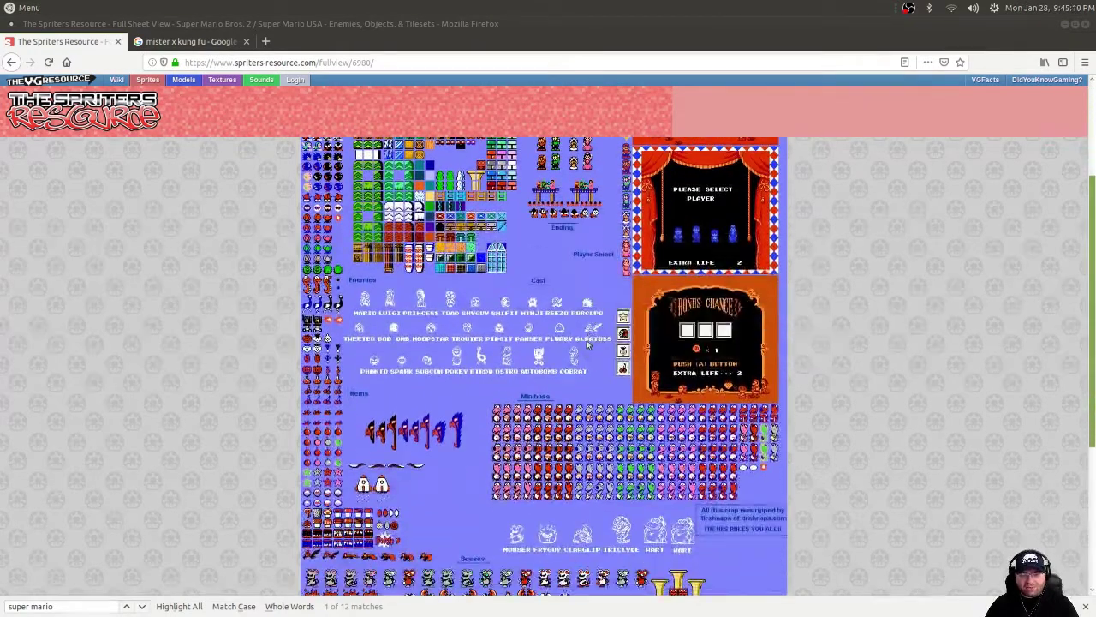
{"action": "scroll", "coordinate": [589, 340], "scroll_direction": "up", "scroll_amount": 5}
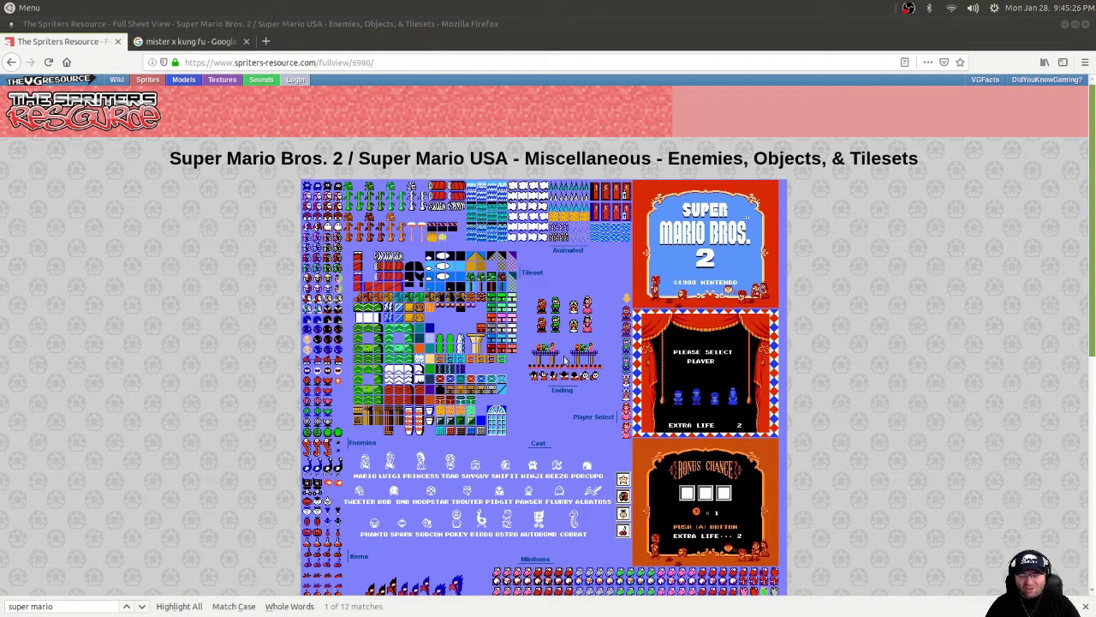
{"action": "right_click", "coordinate": [576, 349]}
{"action": "left_click", "coordinate": [942, 305]}
{"action": "scroll", "coordinate": [942, 306], "scroll_direction": "down", "scroll_amount": 4}
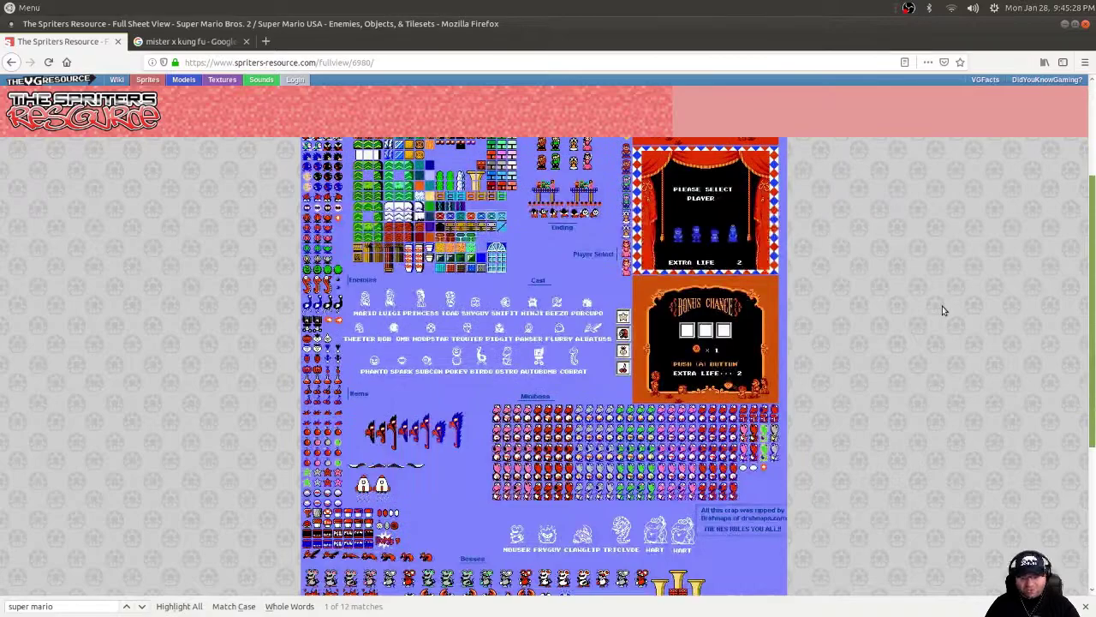
{"action": "scroll", "coordinate": [942, 306], "scroll_direction": "down", "scroll_amount": 2}
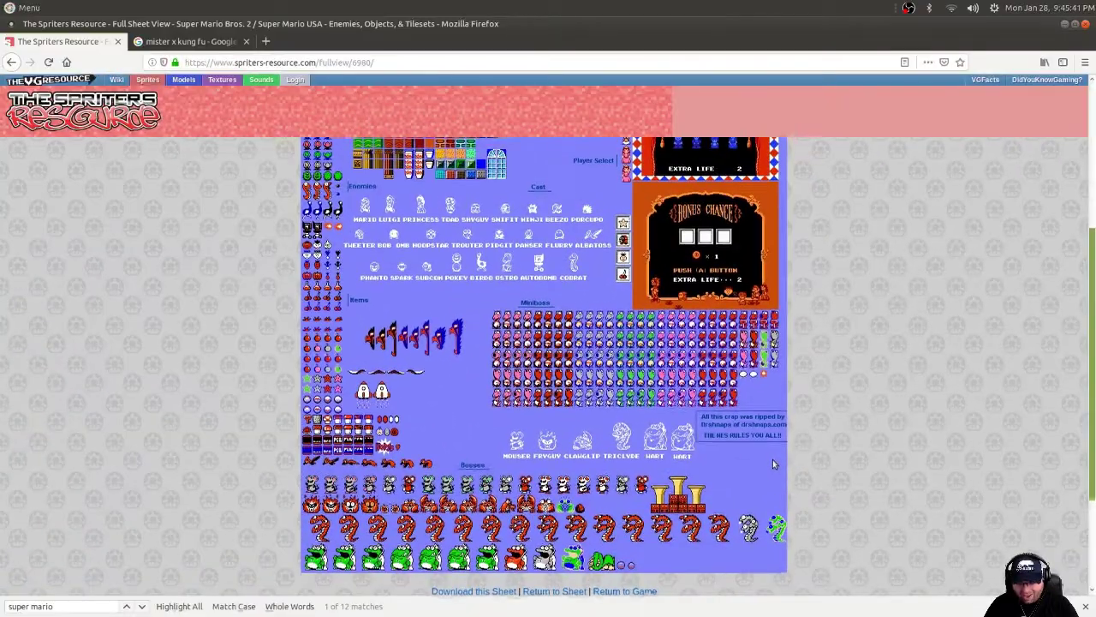
{"action": "scroll", "coordinate": [773, 464], "scroll_direction": "up", "scroll_amount": 1}
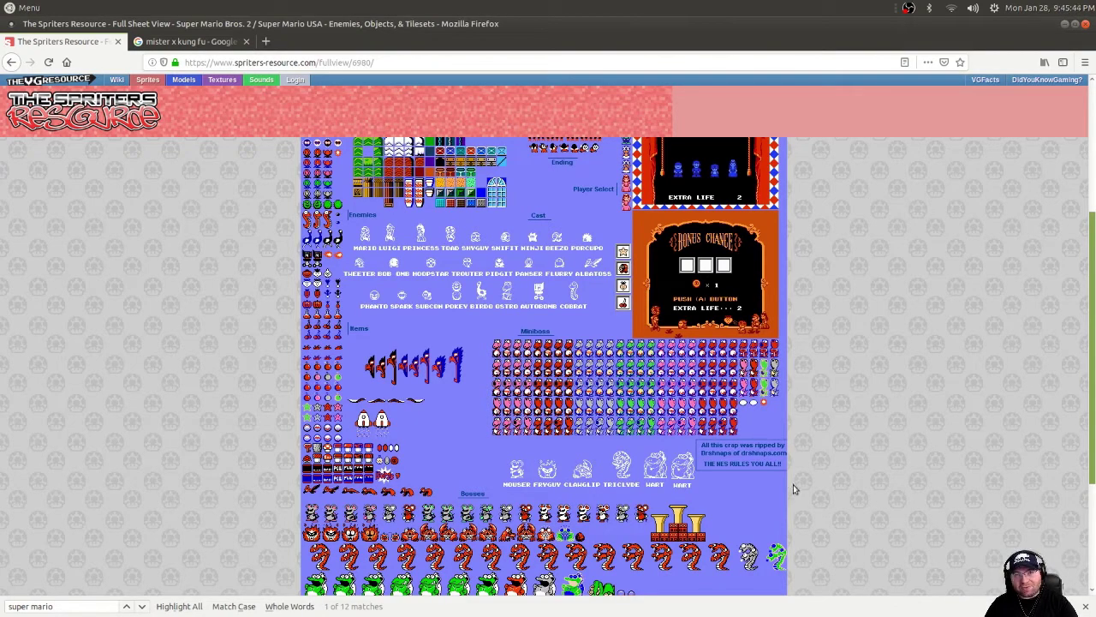
{"action": "scroll", "coordinate": [673, 467], "scroll_direction": "up", "scroll_amount": 5}
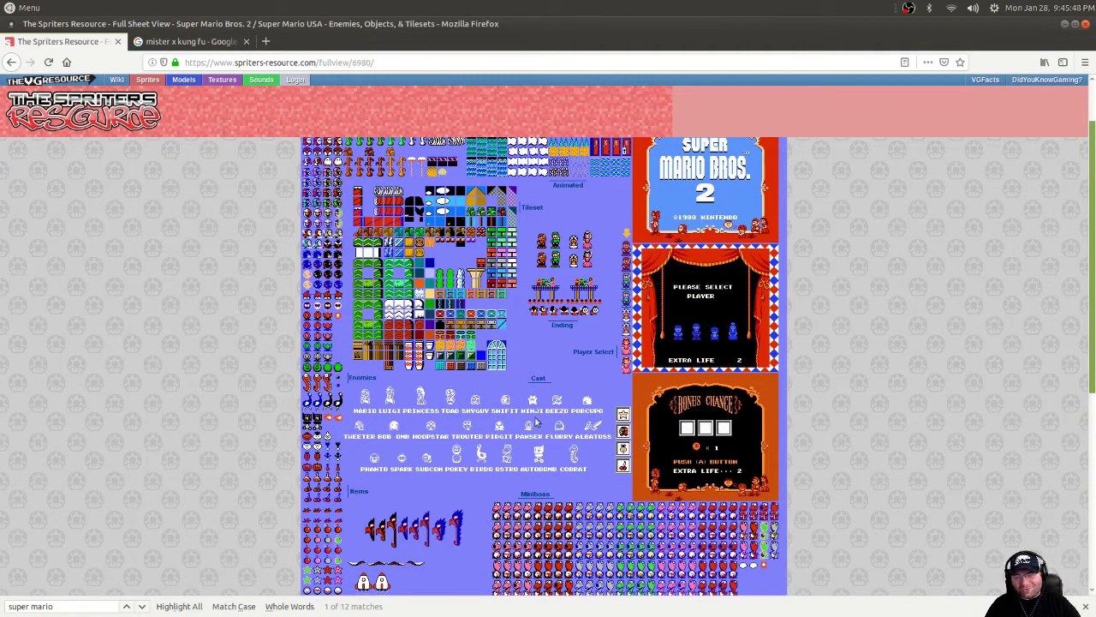
{"action": "scroll", "coordinate": [536, 415], "scroll_direction": "down", "scroll_amount": 3}
{"action": "scroll", "coordinate": [535, 415], "scroll_direction": "down", "scroll_amount": 3}
Save the sprite sheet image to disk with Save Image As.
{"action": "right_click", "coordinate": [556, 325]}
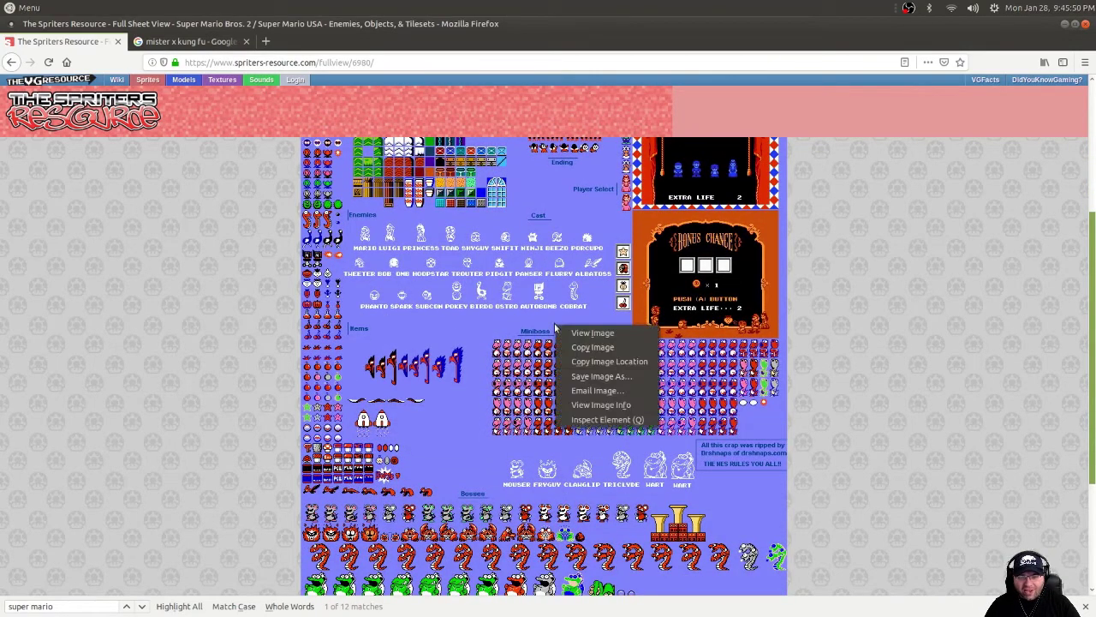
{"action": "left_click", "coordinate": [583, 375]}
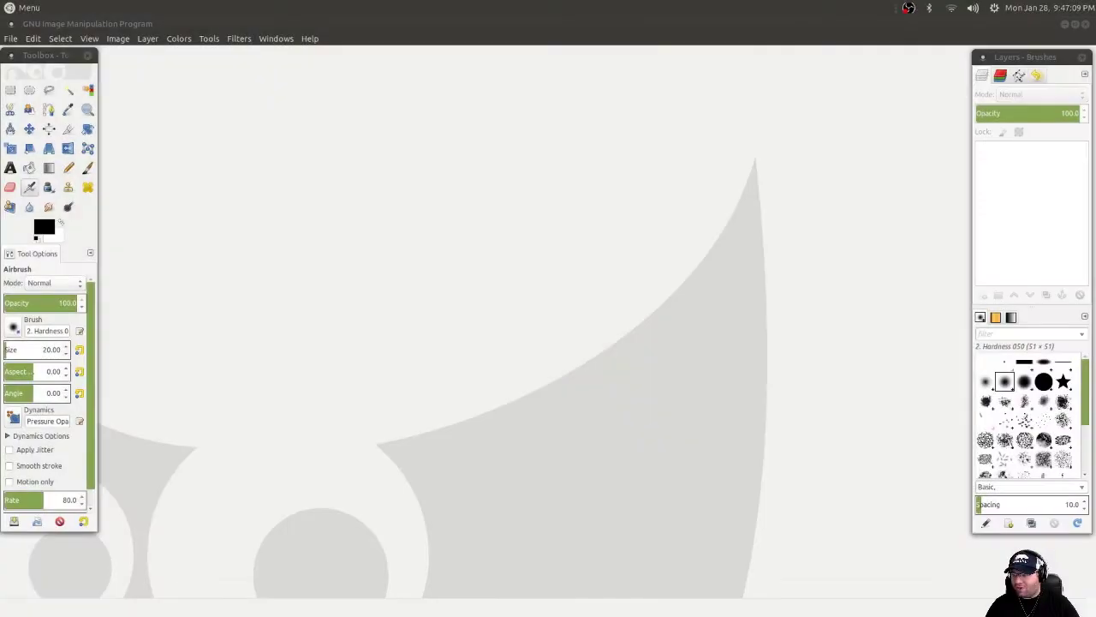
Browse to the Downloads folder in the Open Image dialog and select Smb2TileSet.png.
{"action": "left_click", "coordinate": [10, 38]}
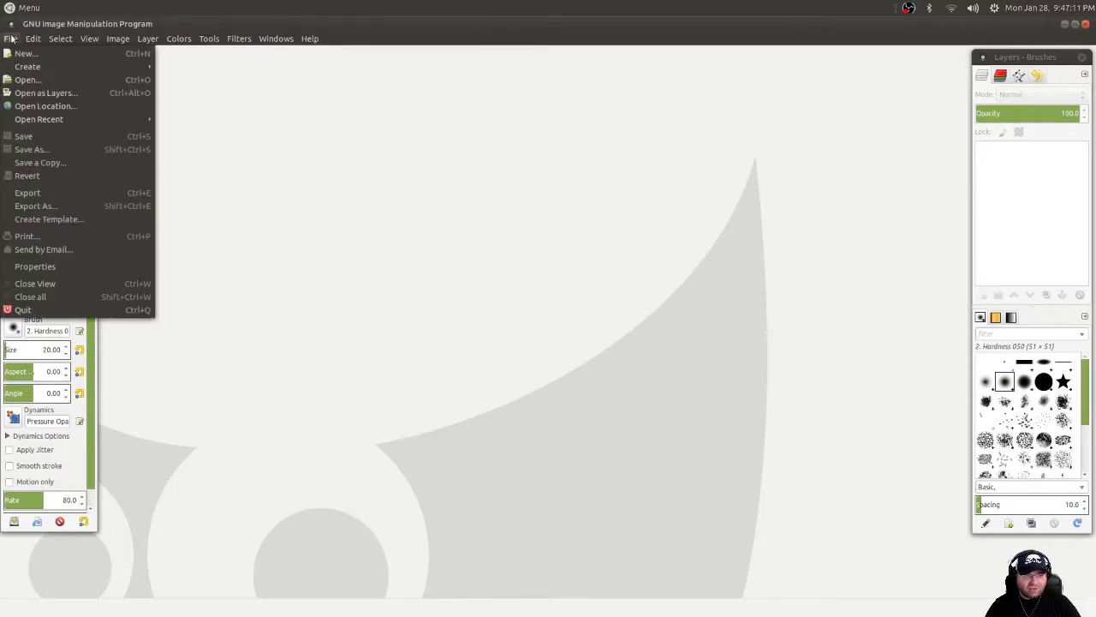
{"action": "left_click", "coordinate": [28, 78]}
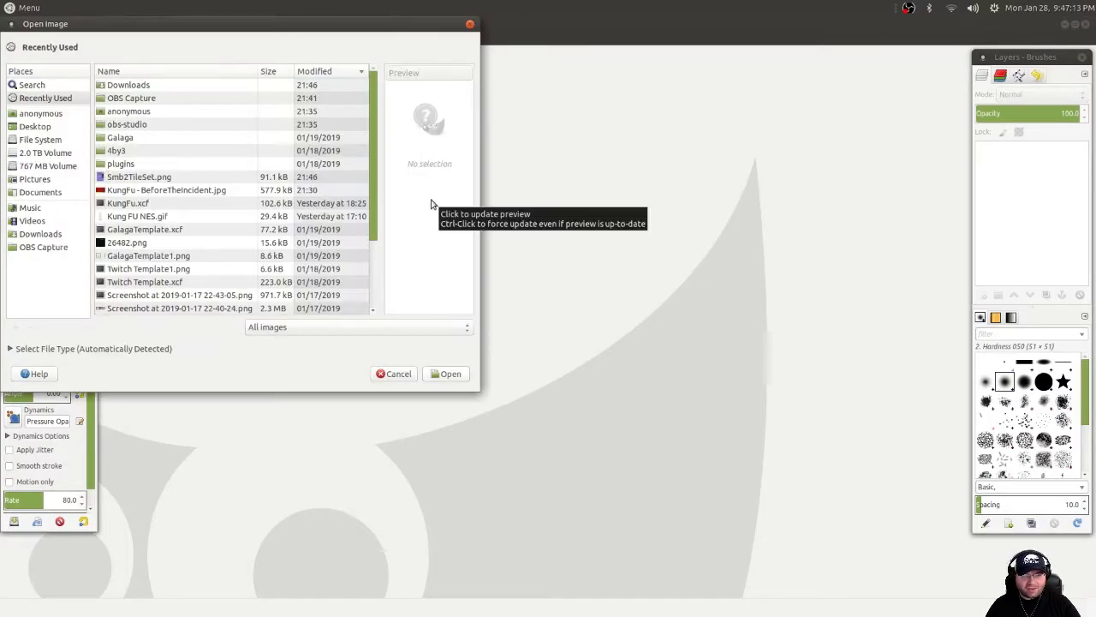
{"action": "left_click", "coordinate": [42, 139]}
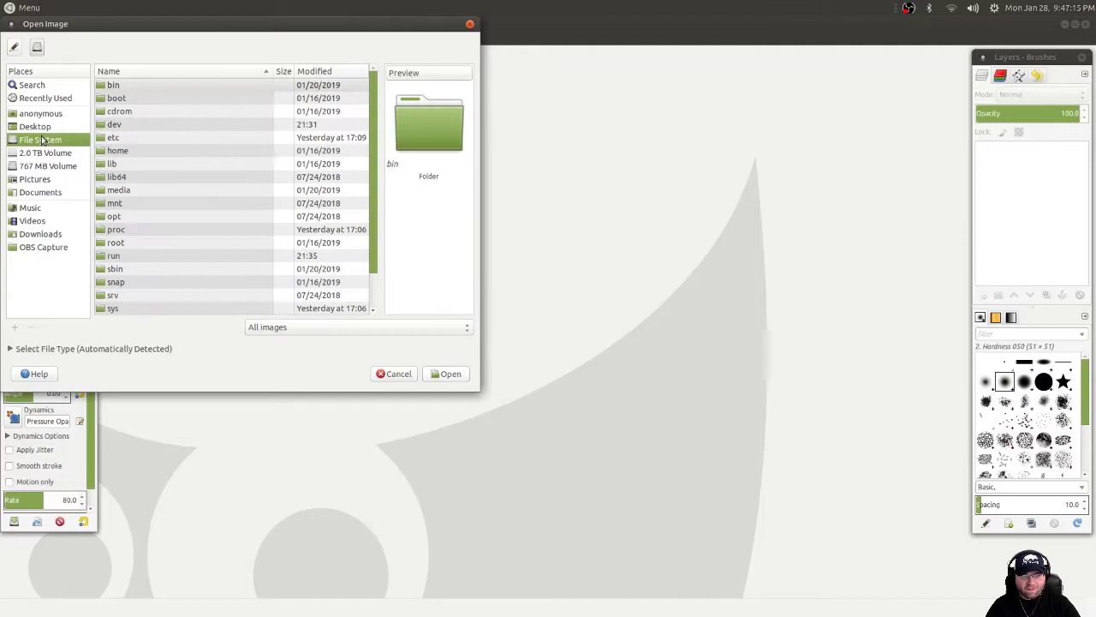
{"action": "left_click", "coordinate": [43, 127]}
{"action": "left_click", "coordinate": [47, 234]}
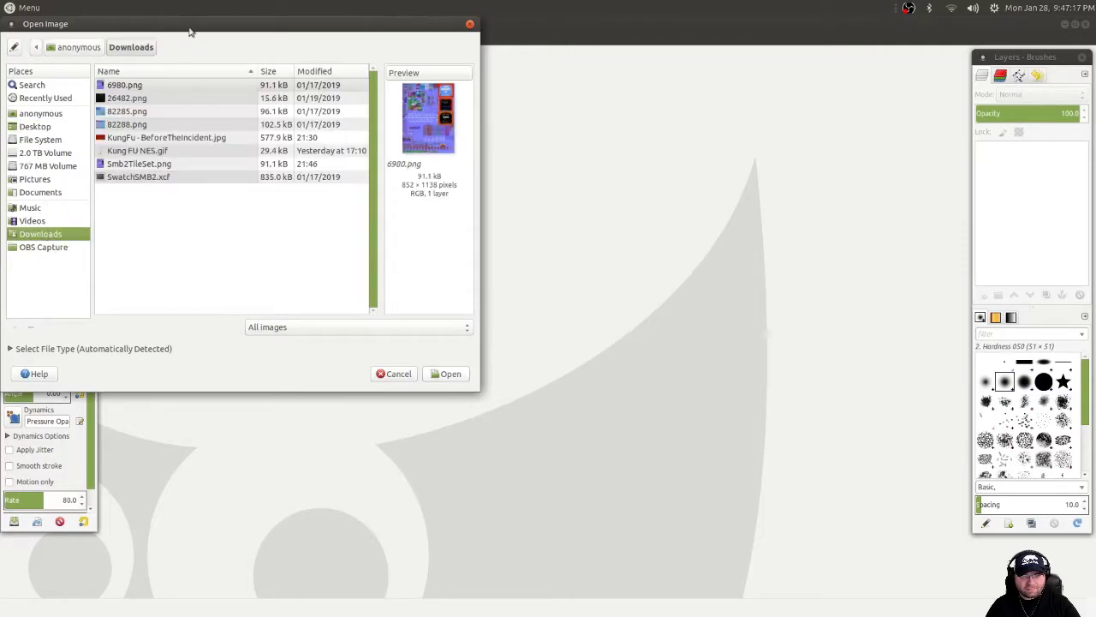
{"action": "left_click", "coordinate": [137, 164]}
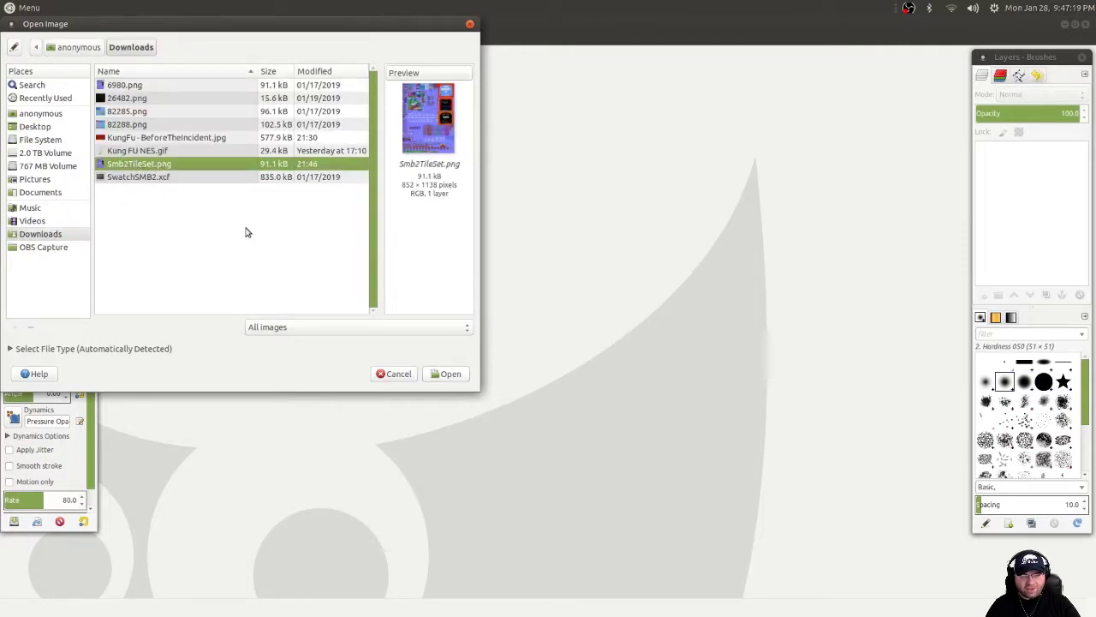
Open Smb2TileSet.png and view its Tileset tiles close up at 300% zoom.
{"action": "left_click", "coordinate": [445, 375]}
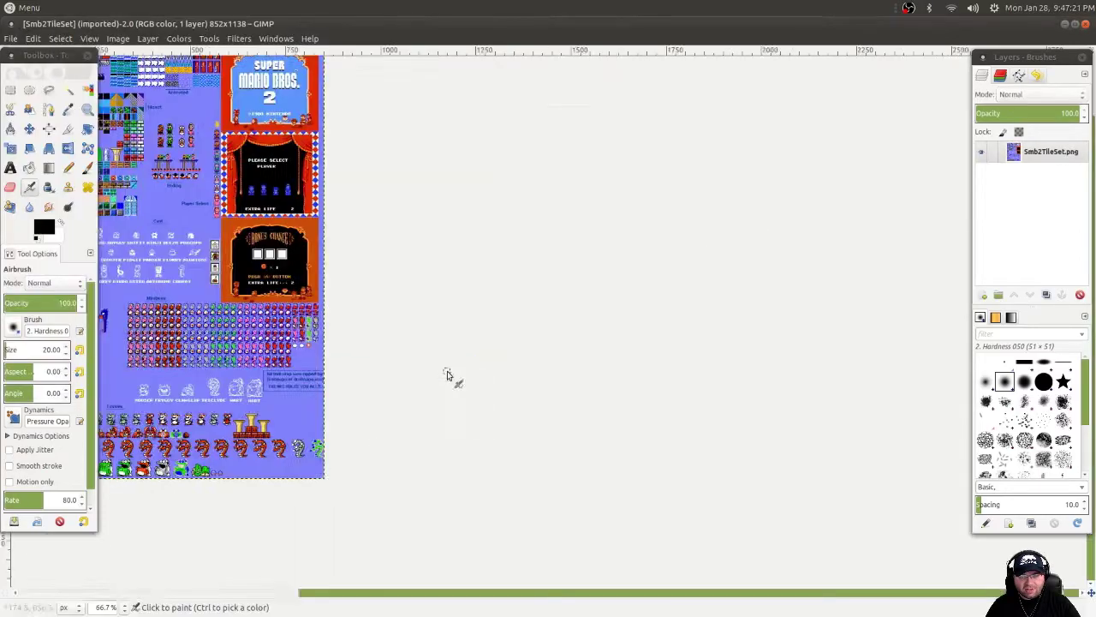
{"action": "scroll", "coordinate": [573, 206], "scroll_direction": "up", "scroll_amount": 4}
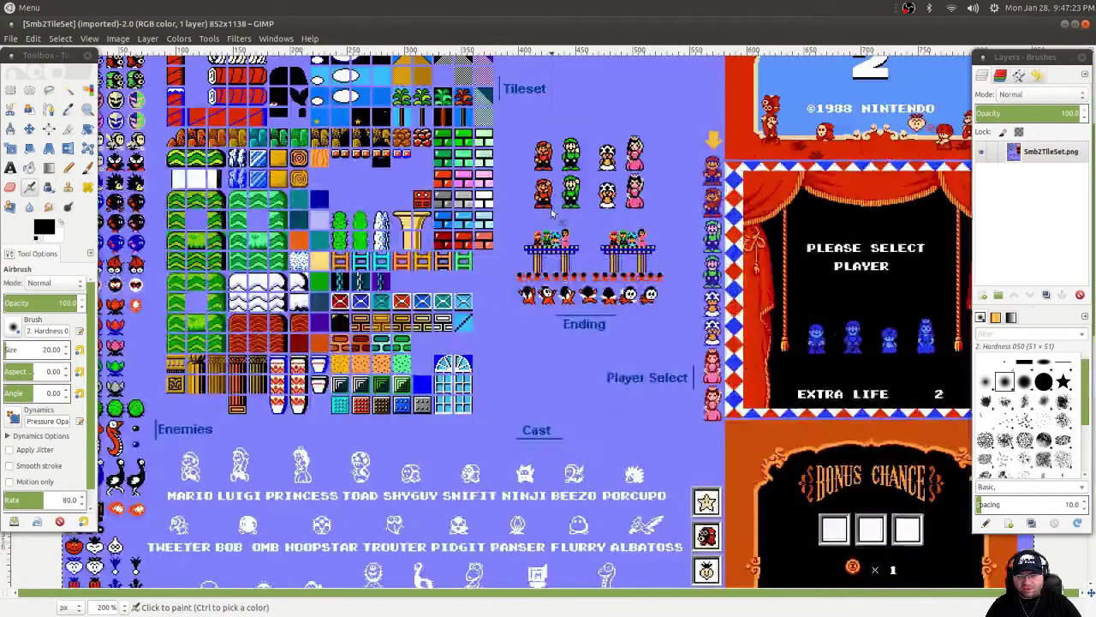
{"action": "scroll", "coordinate": [445, 239], "scroll_direction": "left", "scroll_amount": 3}
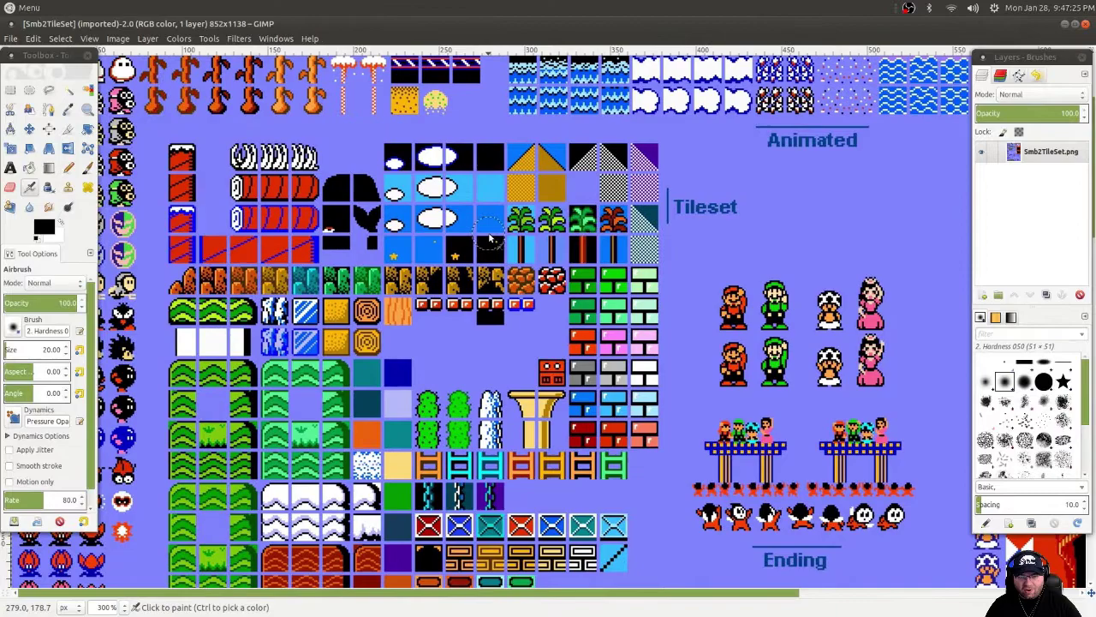
{"action": "scroll", "coordinate": [488, 230], "scroll_direction": "up", "scroll_amount": 3}
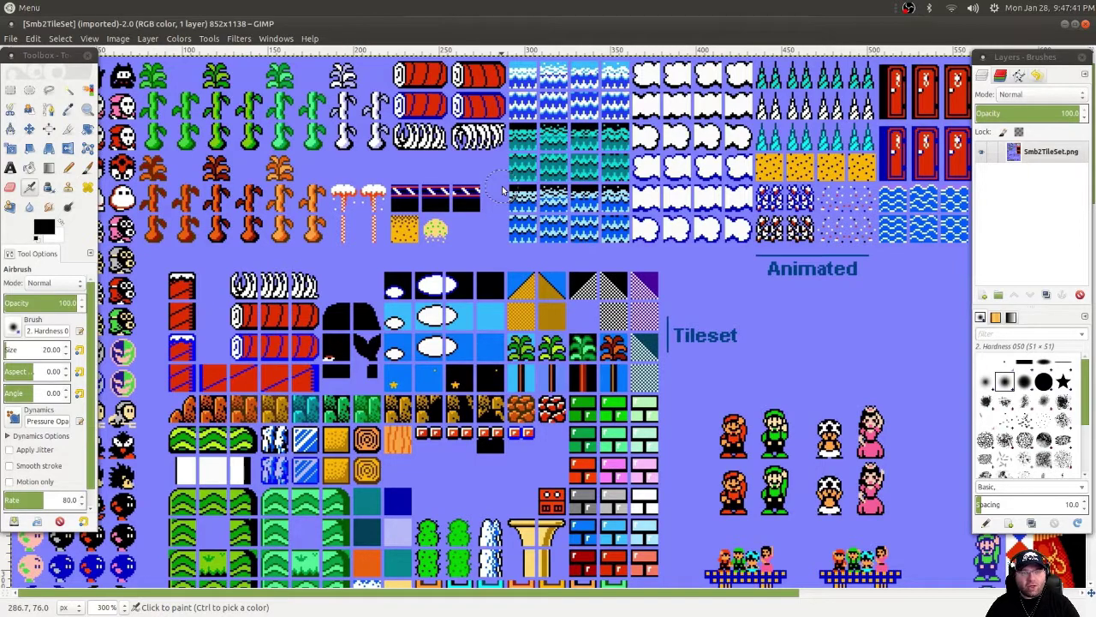
Create a new landscape image with width 1920 and height 1080 pixels.
{"action": "left_click", "coordinate": [13, 40]}
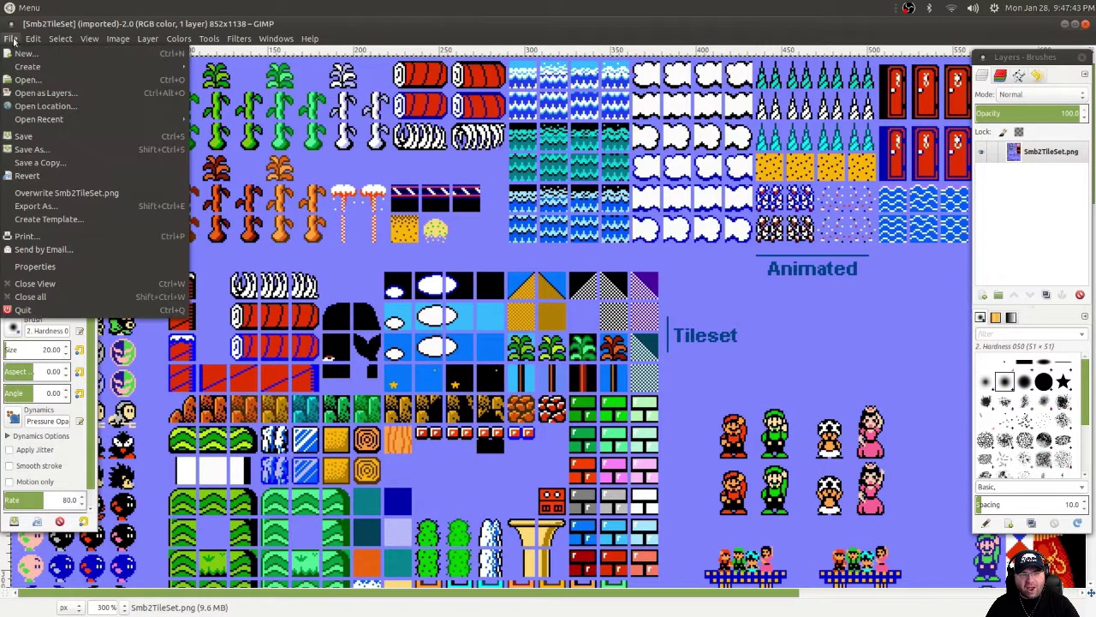
{"action": "left_click", "coordinate": [25, 58]}
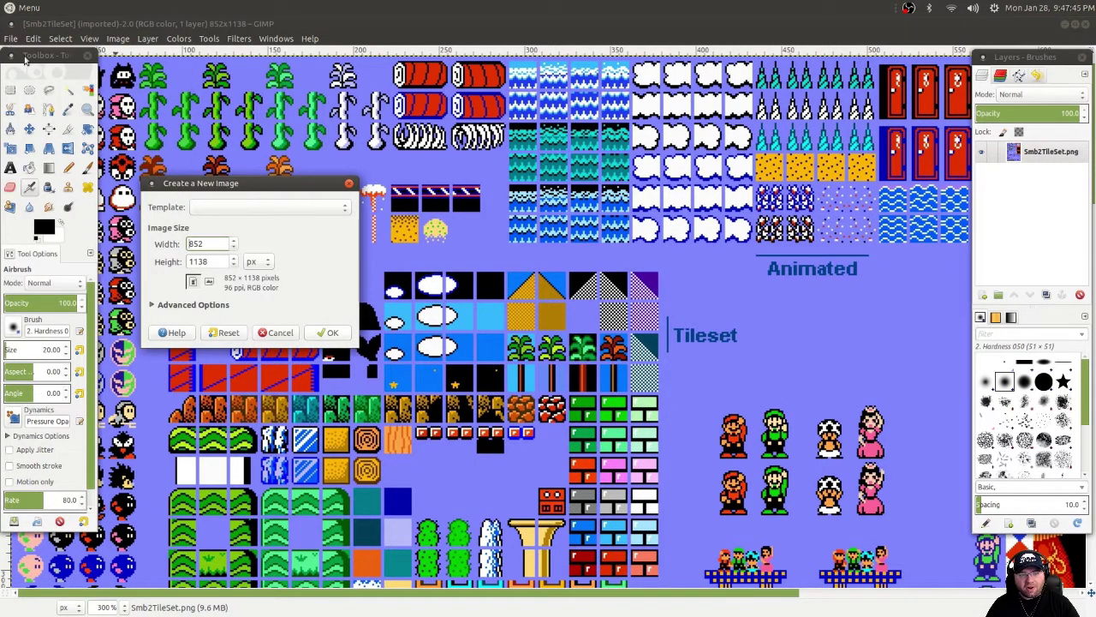
{"action": "double_click", "coordinate": [215, 243]}
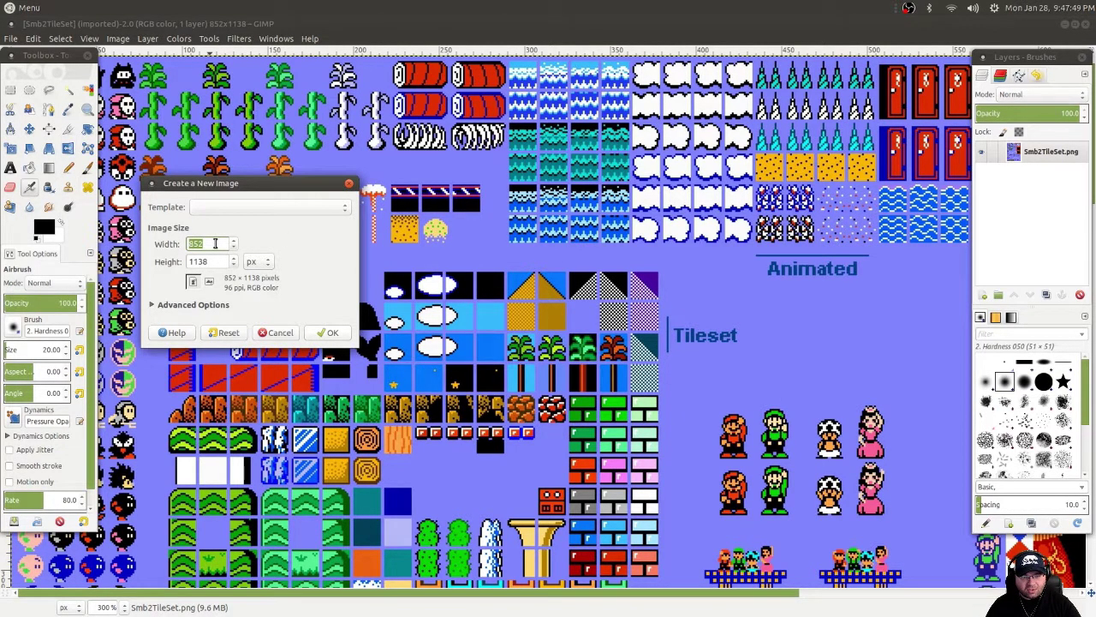
{"action": "left_click", "coordinate": [209, 282]}
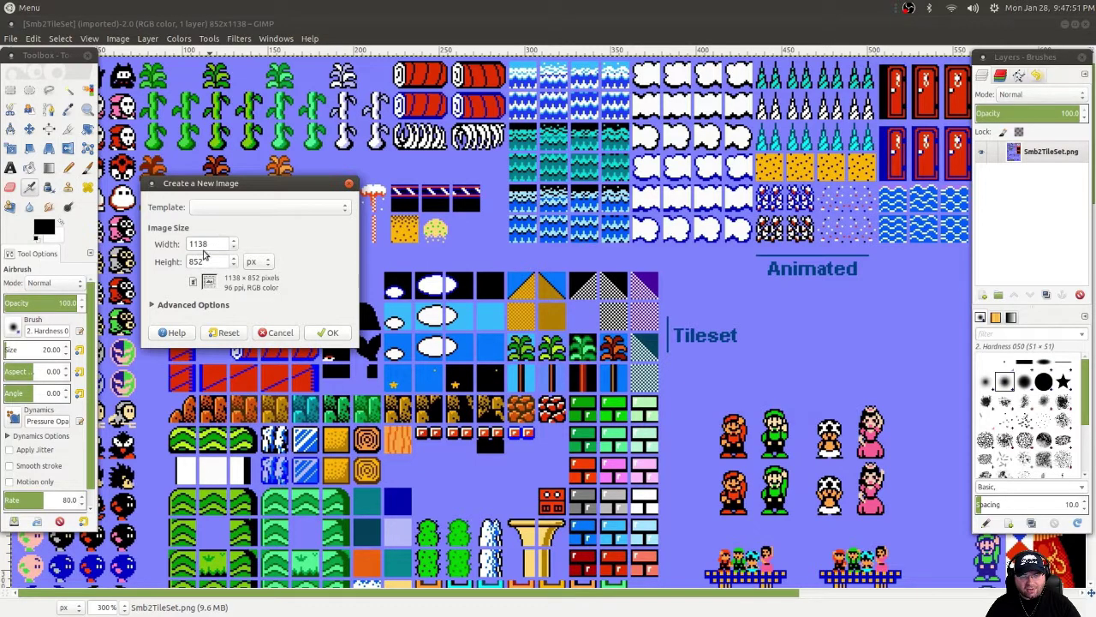
{"action": "double_click", "coordinate": [205, 247]}
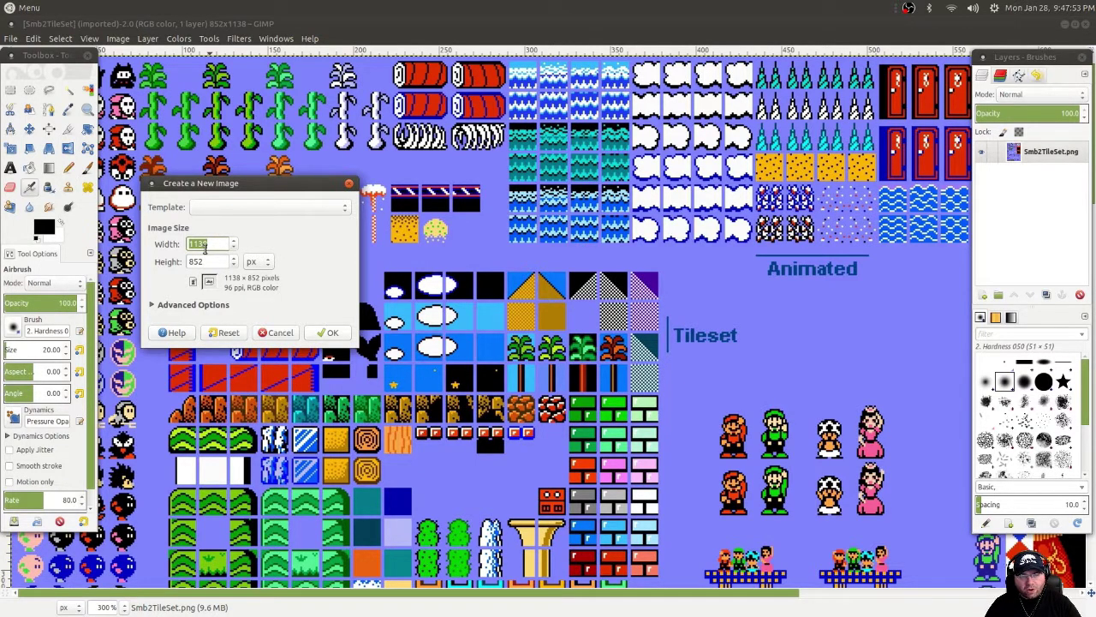
{"action": "type", "text": "1920"}
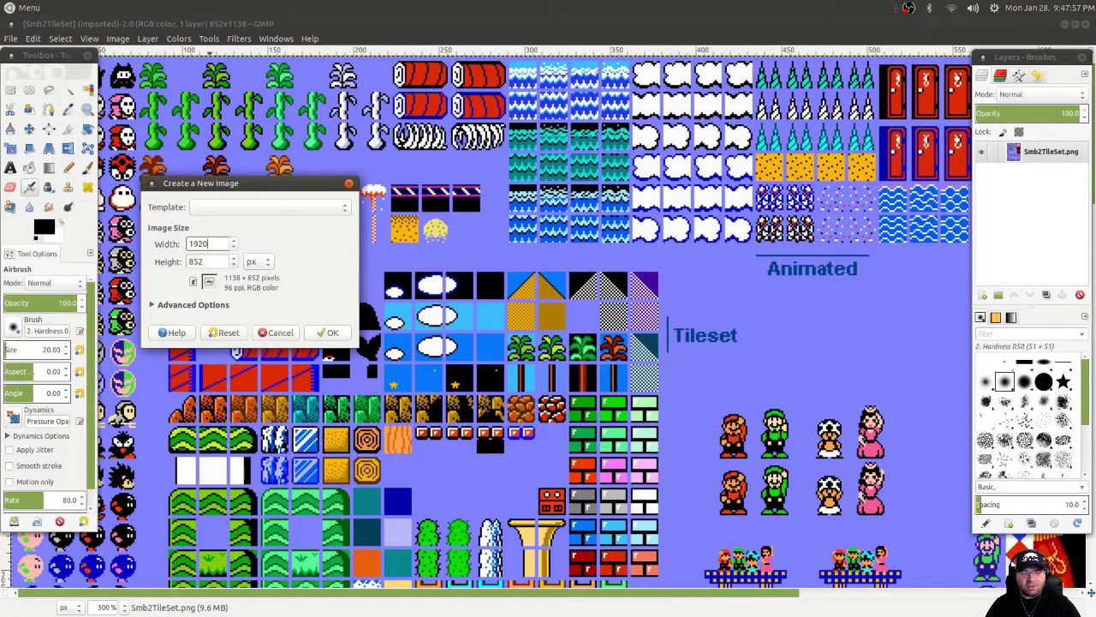
{"action": "key", "text": "Tab"}
{"action": "type", "text": "1080"}
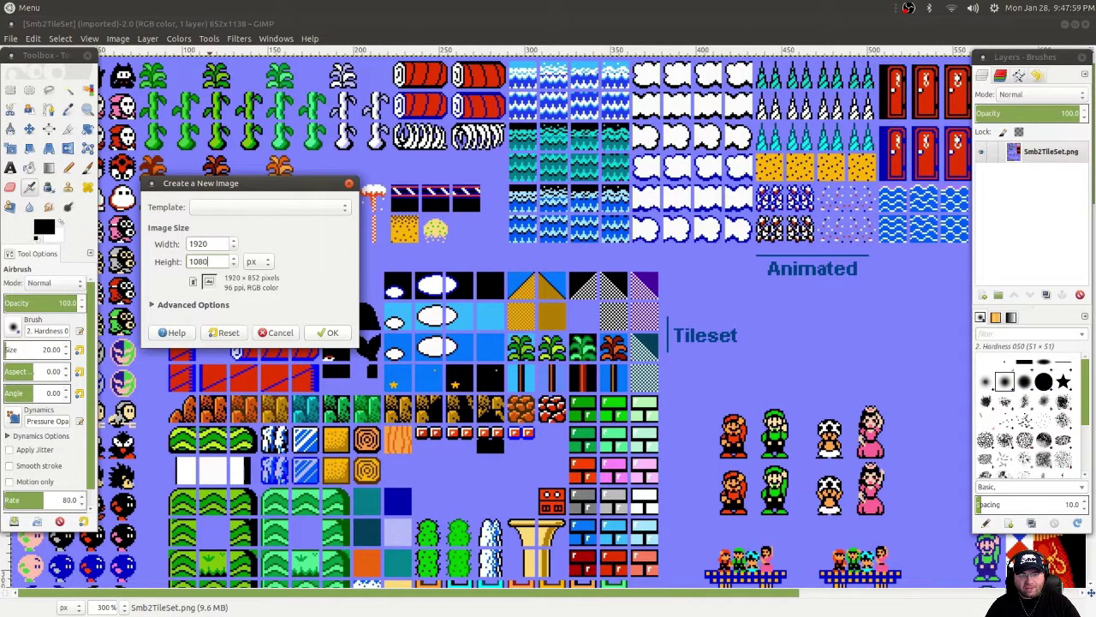
{"action": "left_click", "coordinate": [334, 334]}
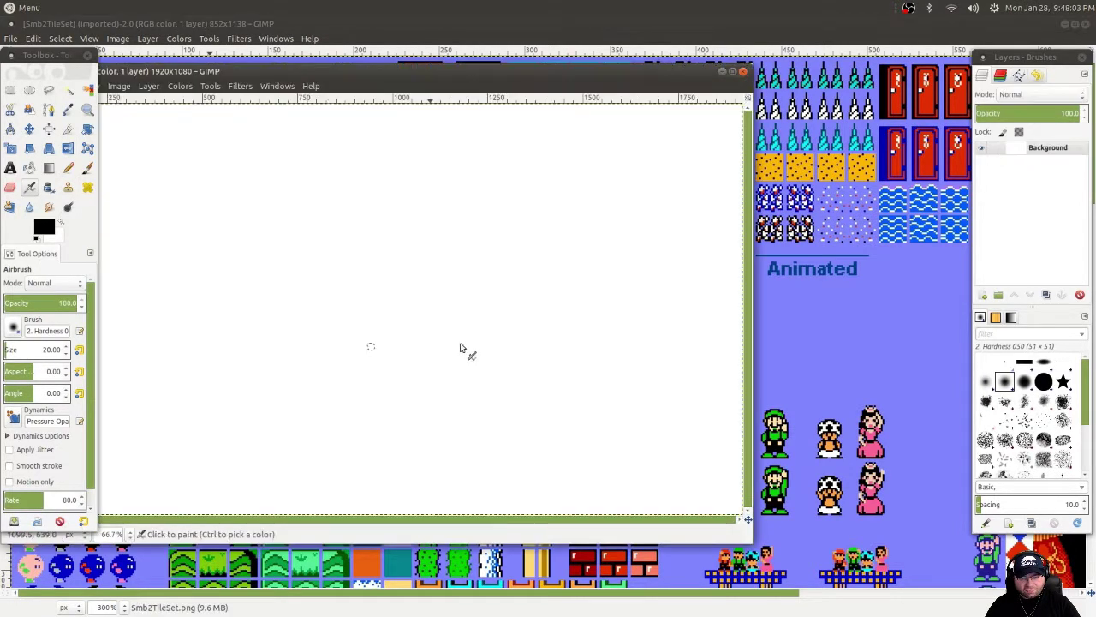
Maximize the new Untitled 1920 × 1080 image window.
{"action": "left_click", "coordinate": [734, 74]}
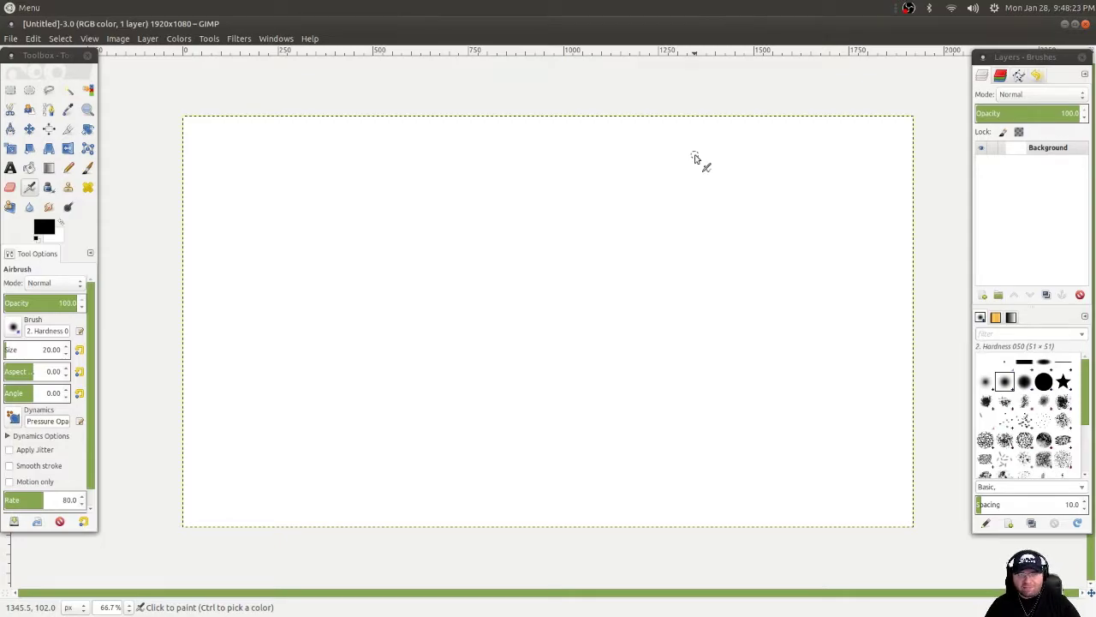
{"action": "key", "text": "alt+Tab"}
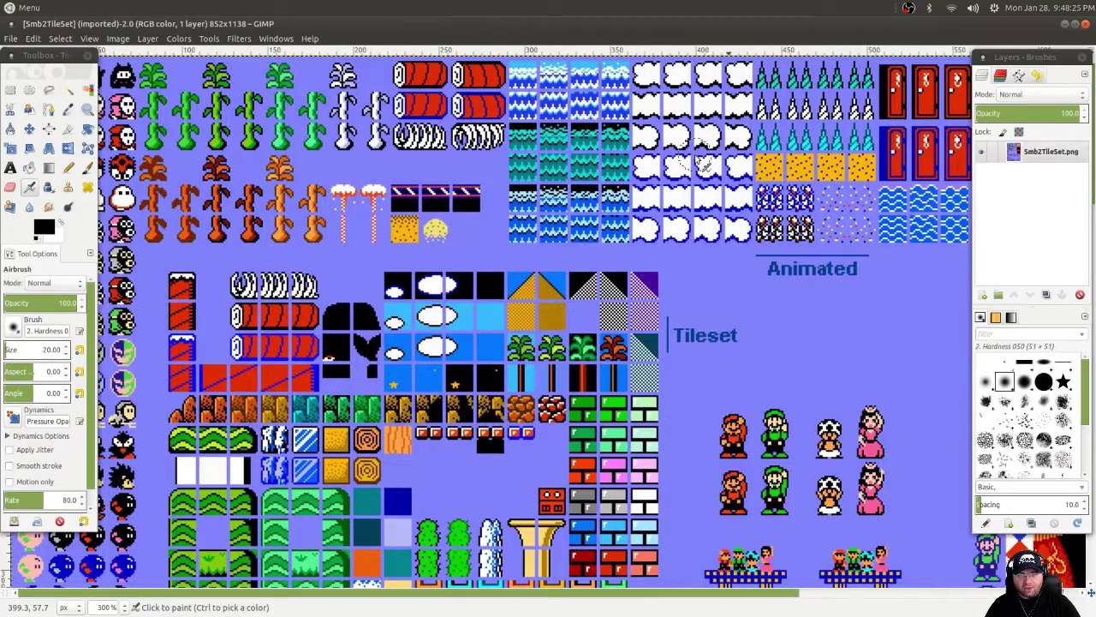
{"action": "scroll", "coordinate": [700, 161], "scroll_direction": "down", "scroll_amount": 3, "text": "ctrl"}
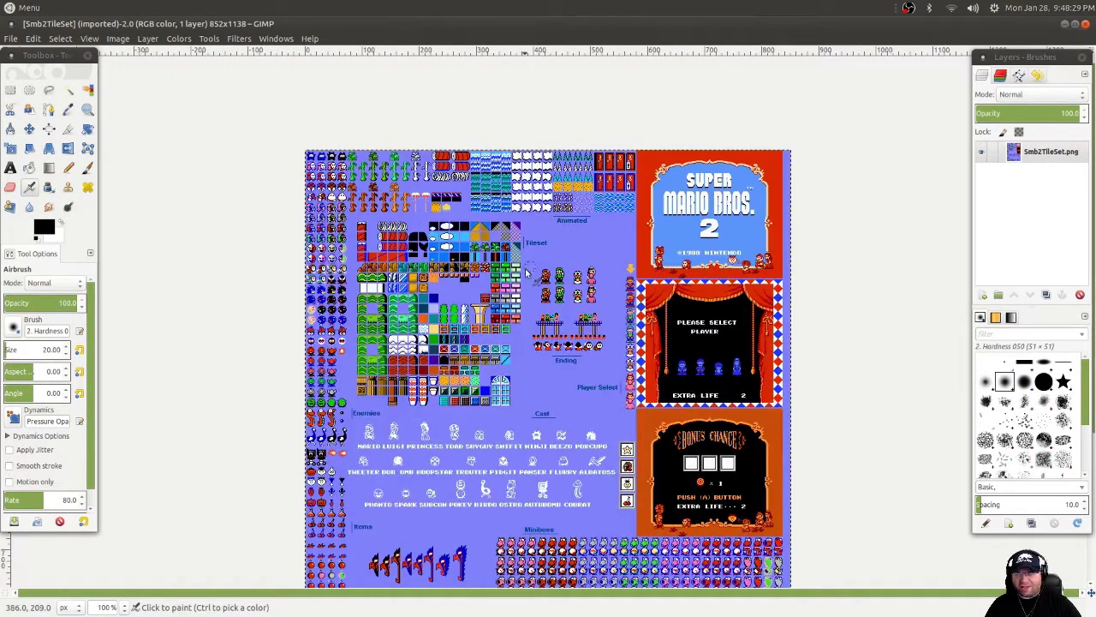
{"action": "scroll", "coordinate": [540, 240], "scroll_direction": "down", "scroll_amount": 5}
{"action": "scroll", "coordinate": [526, 271], "scroll_direction": "up", "scroll_amount": 3}
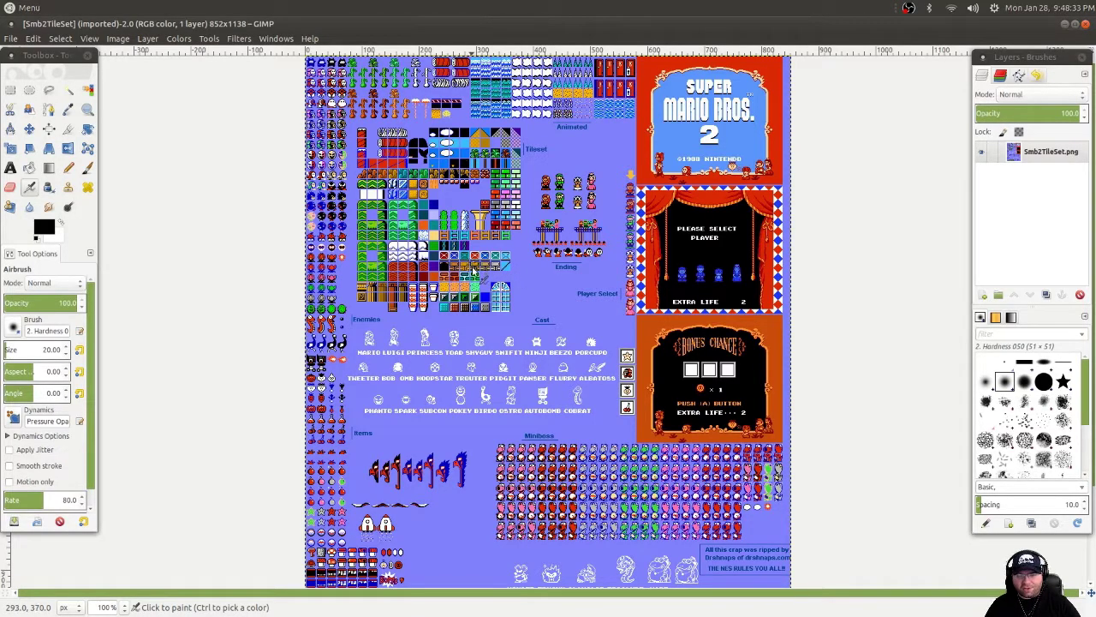
{"action": "scroll", "coordinate": [472, 267], "scroll_direction": "up", "scroll_amount": 4, "text": "ctrl"}
{"action": "scroll", "coordinate": [400, 255], "scroll_direction": "left", "scroll_amount": 5}
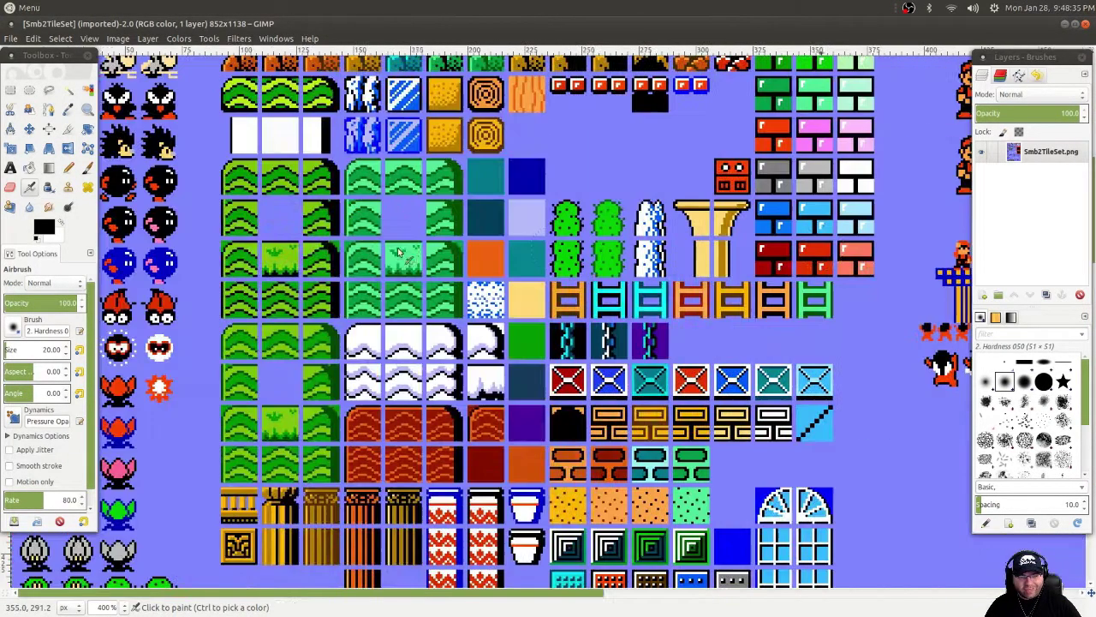
{"action": "scroll", "coordinate": [470, 245], "scroll_direction": "up", "scroll_amount": 5}
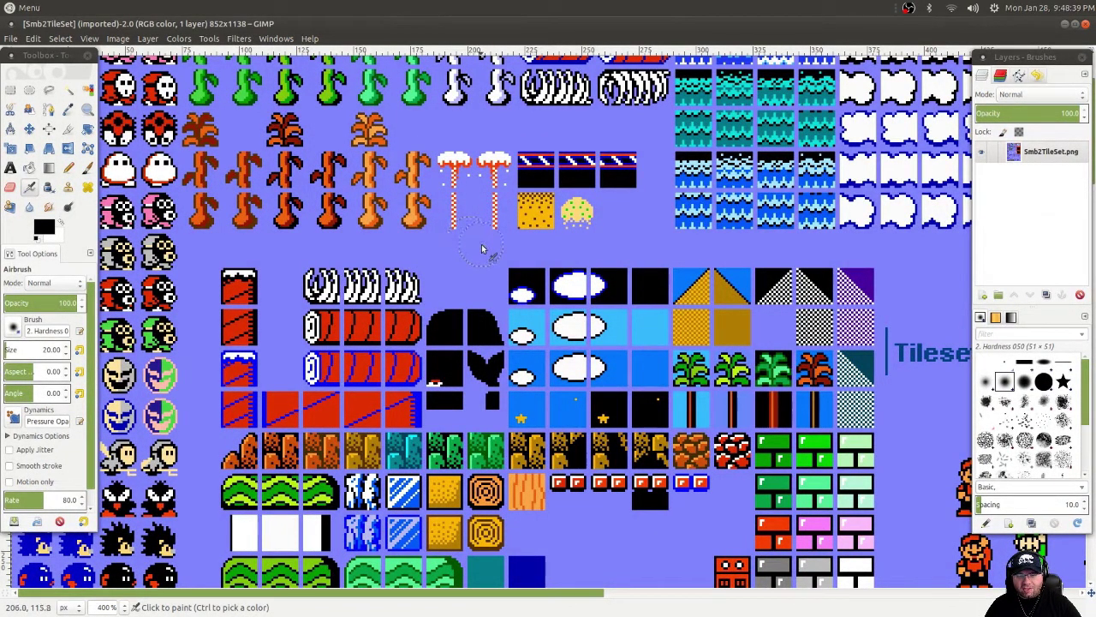
{"action": "scroll", "coordinate": [693, 196], "scroll_direction": "down", "scroll_amount": 1, "text": "ctrl"}
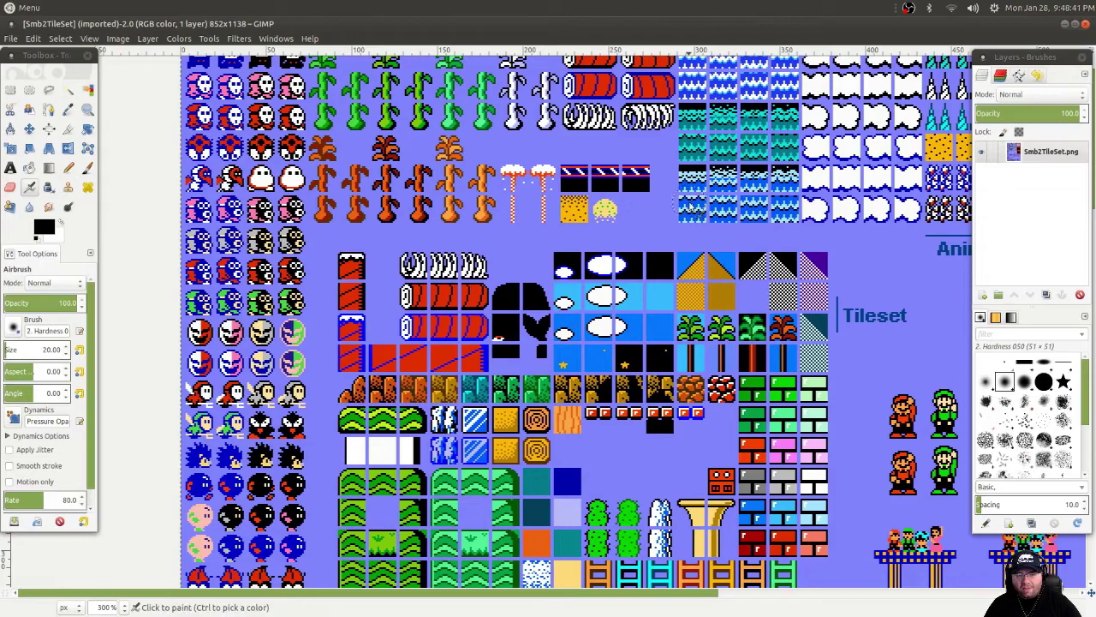
{"action": "scroll", "coordinate": [698, 193], "scroll_direction": "up", "scroll_amount": 1}
{"action": "scroll", "coordinate": [694, 205], "scroll_direction": "down", "scroll_amount": 5}
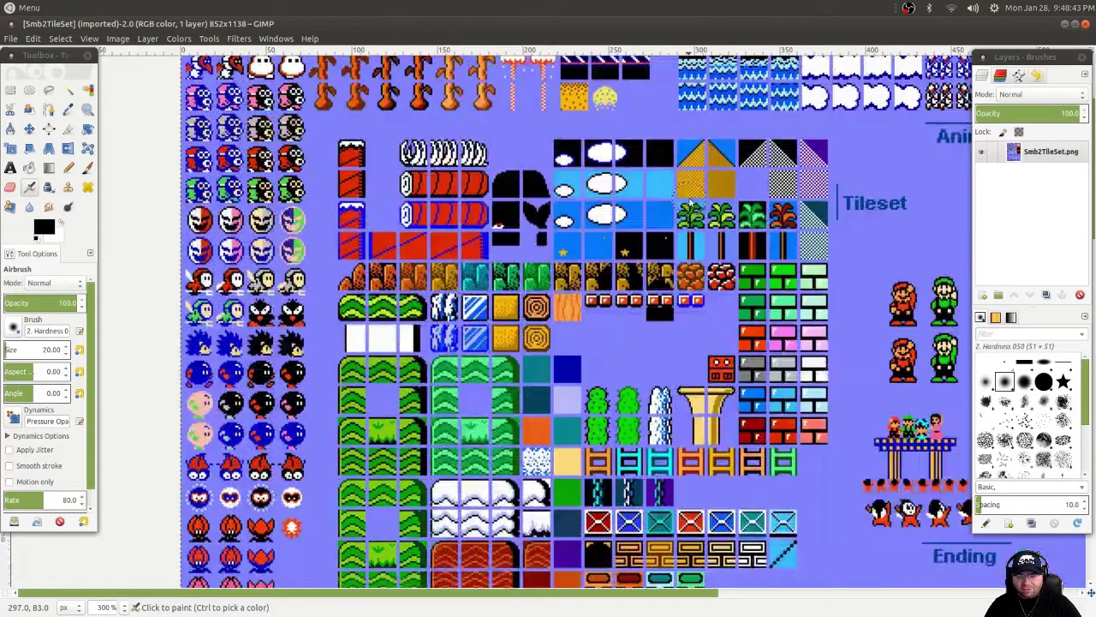
{"action": "scroll", "coordinate": [698, 218], "scroll_direction": "up", "scroll_amount": 5}
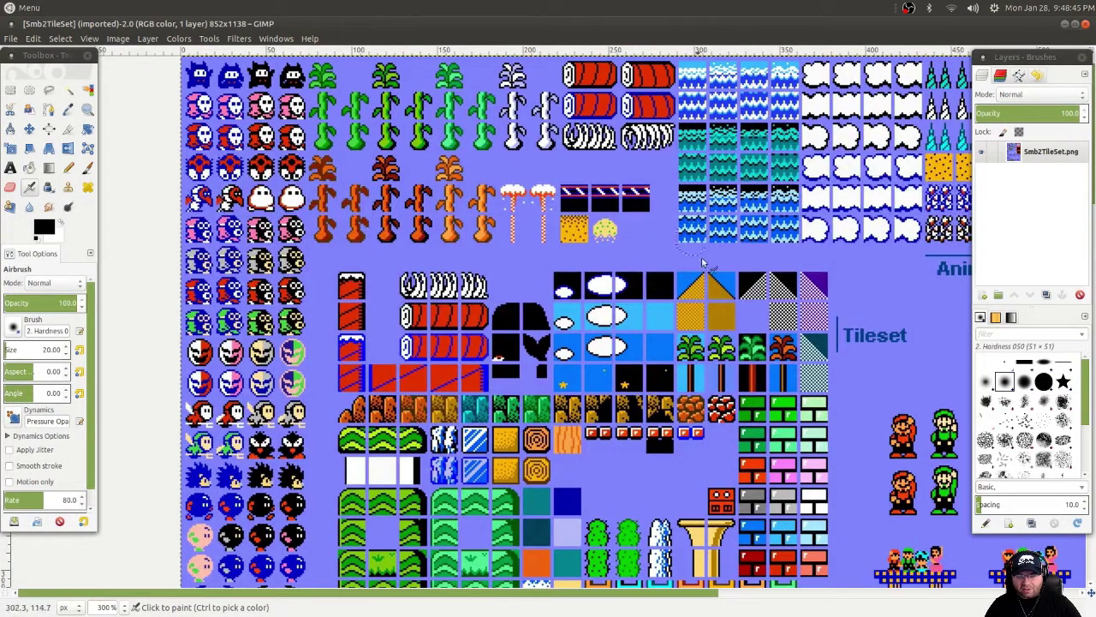
{"action": "scroll", "coordinate": [692, 287], "scroll_direction": "up", "scroll_amount": 2, "text": "ctrl"}
{"action": "scroll", "coordinate": [694, 286], "scroll_direction": "up", "scroll_amount": 1, "text": "ctrl"}
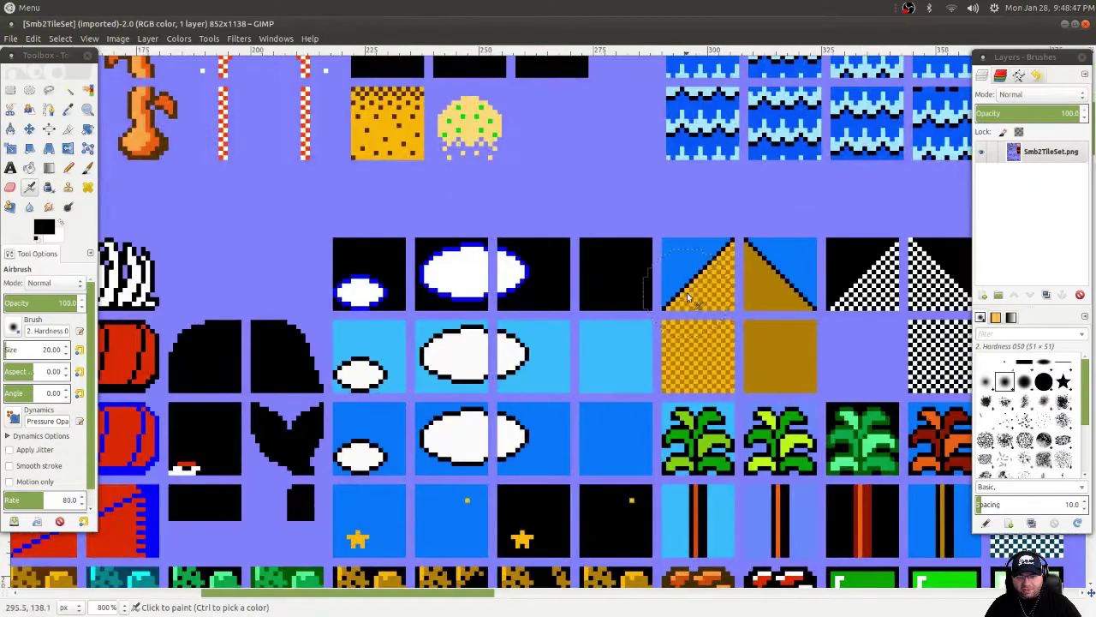
{"action": "scroll", "coordinate": [632, 342], "scroll_direction": "up", "scroll_amount": 2}
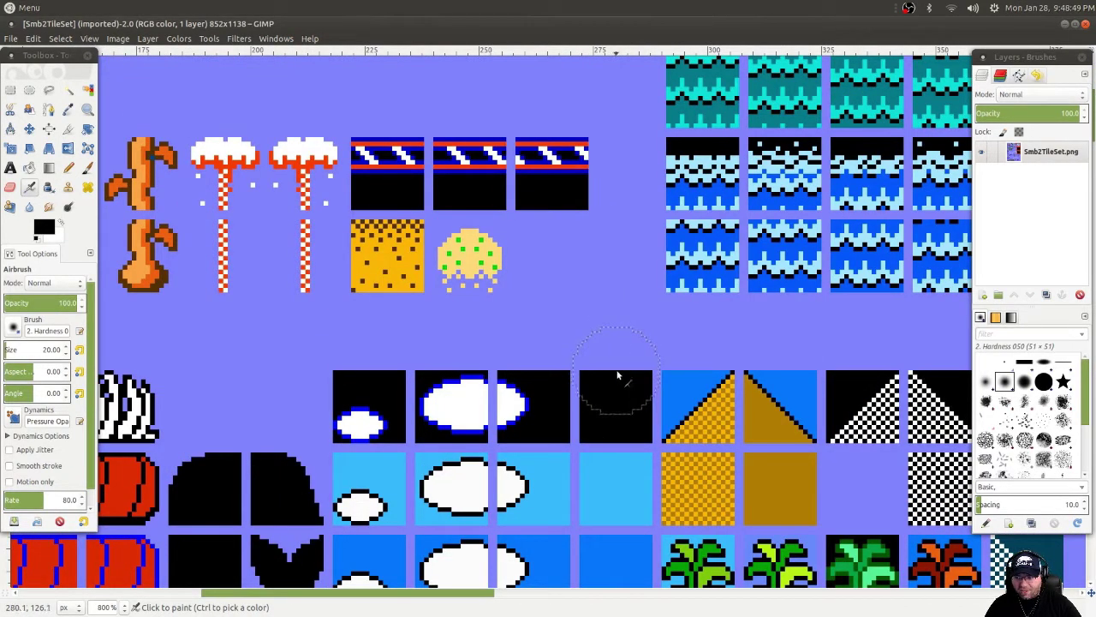
{"action": "scroll", "coordinate": [621, 441], "scroll_direction": "down", "scroll_amount": 3}
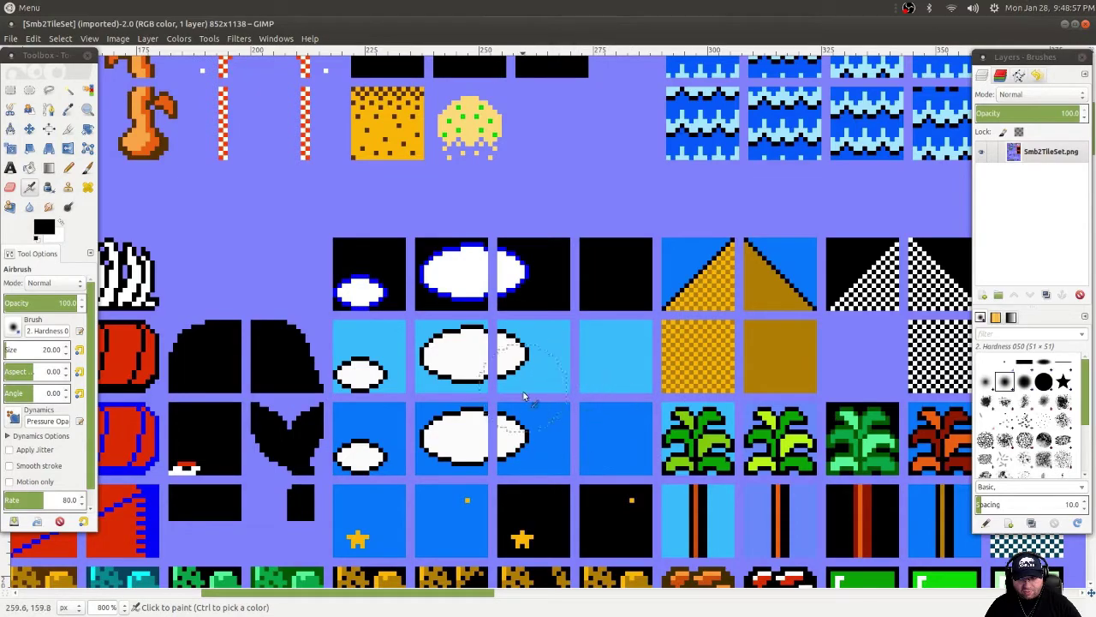
{"action": "scroll", "coordinate": [638, 377], "scroll_direction": "down", "scroll_amount": 3}
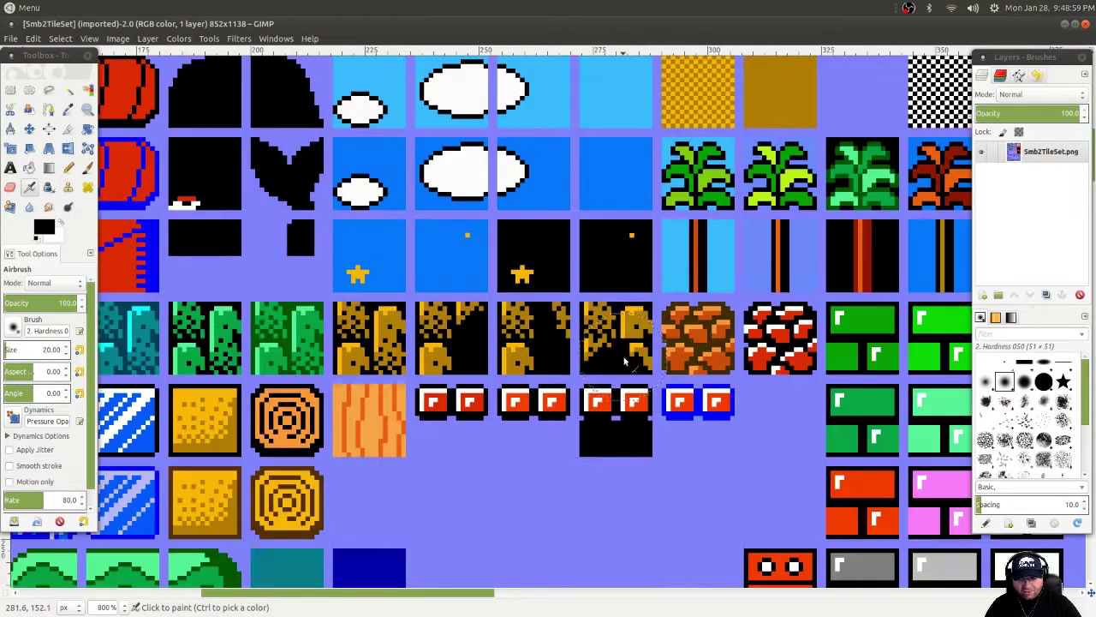
{"action": "scroll", "coordinate": [634, 374], "scroll_direction": "up", "scroll_amount": 3}
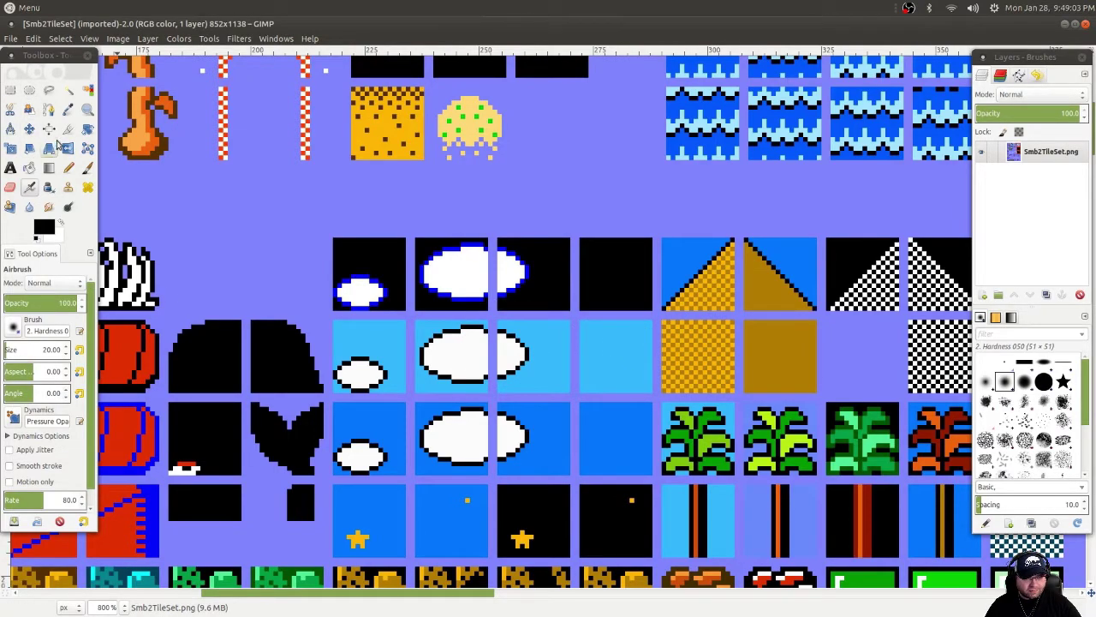
Sample the light sky blue from a tileset tile as the foreground colour, then return to the blank canvas.
{"action": "left_click", "coordinate": [68, 109]}
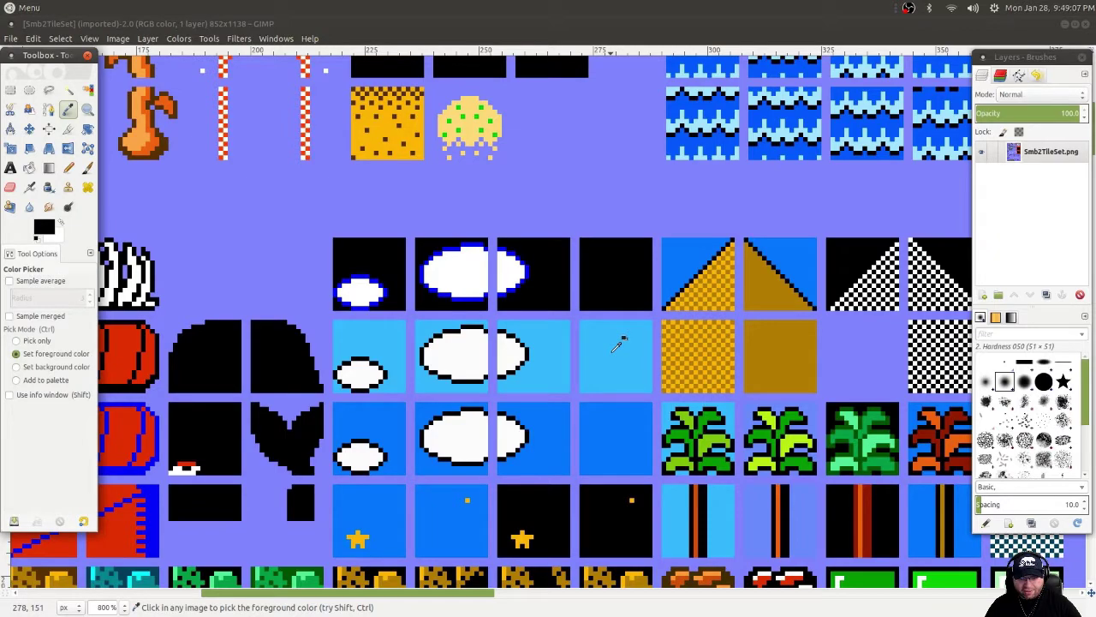
{"action": "left_click", "coordinate": [614, 349]}
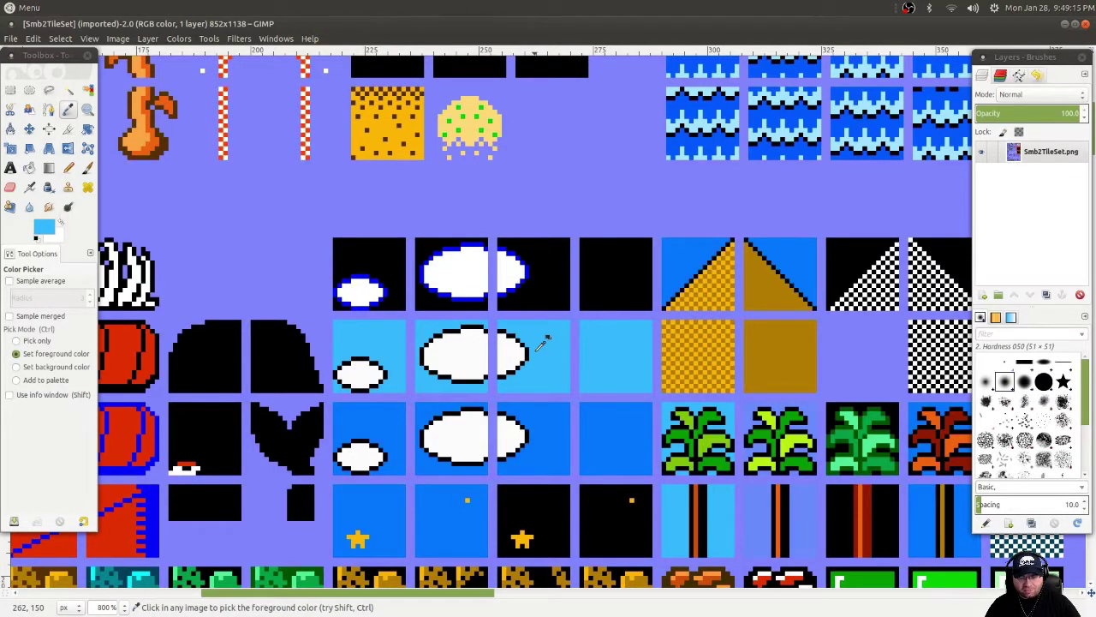
{"action": "key", "text": "alt+grave"}
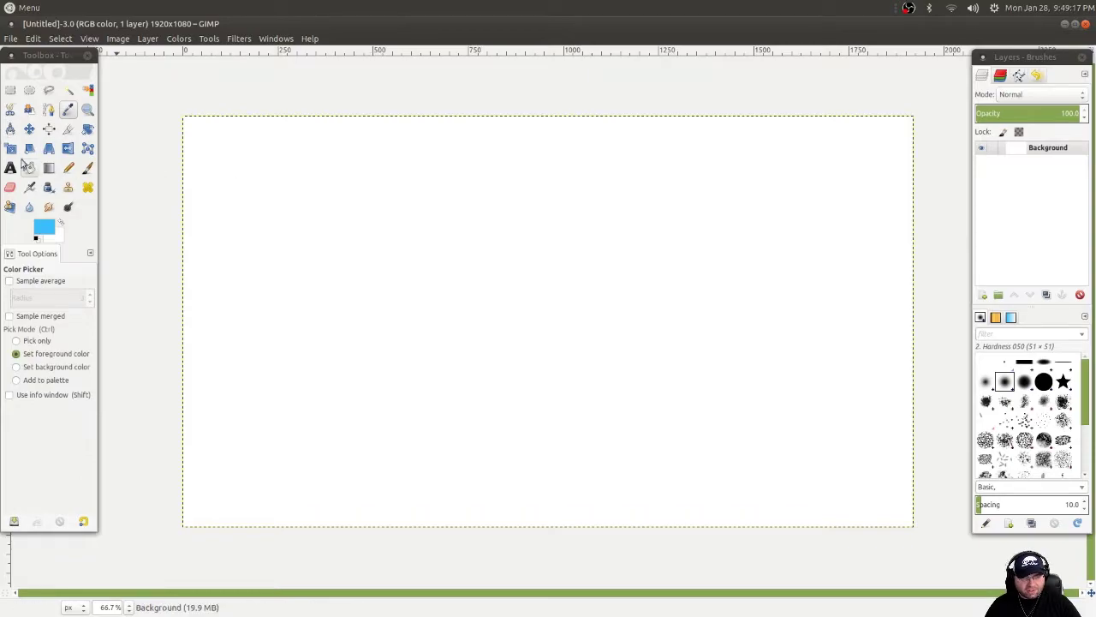
Bucket-fill the blank 1920 × 1080 canvas with sky blue, then open the Save Image dialog.
{"action": "left_click", "coordinate": [29, 168]}
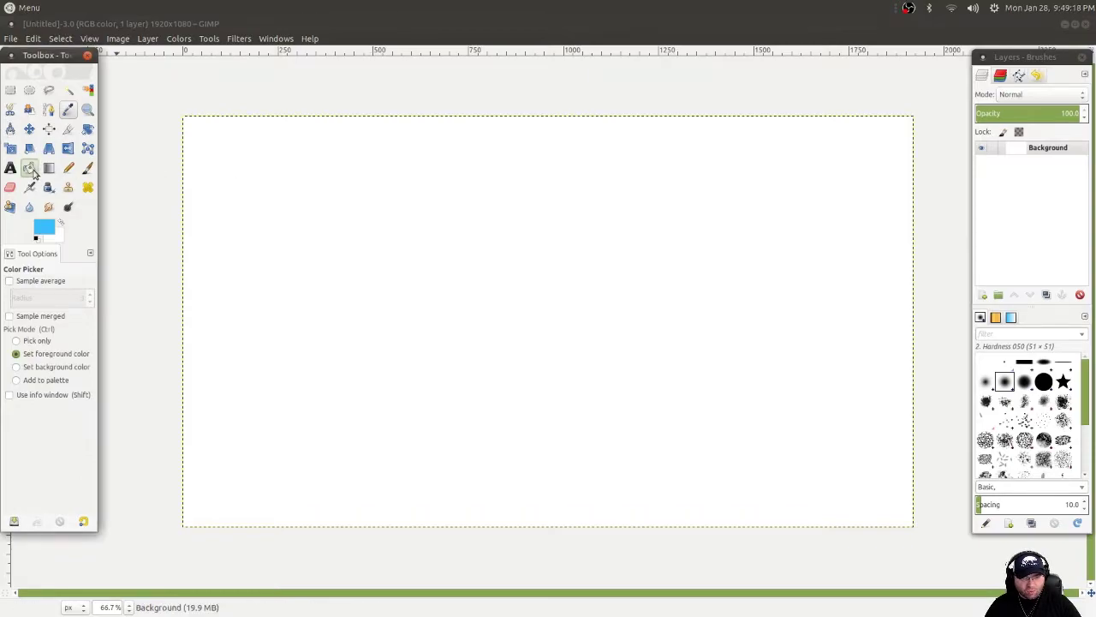
{"action": "left_click", "coordinate": [466, 259]}
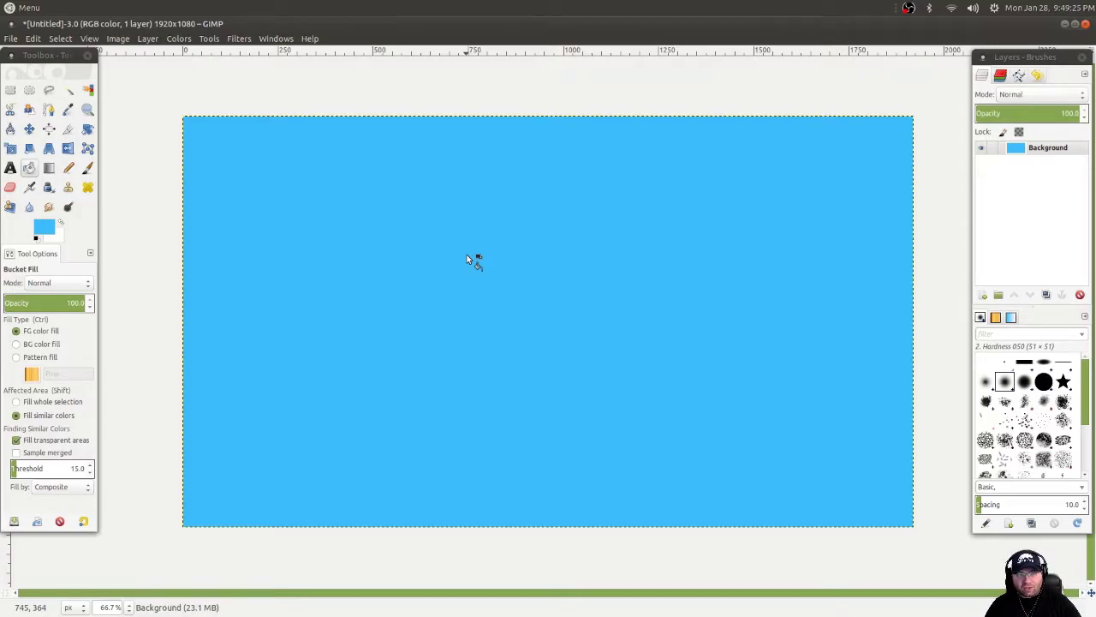
{"action": "key", "text": "ctrl+s"}
Name the file SMB2Art, fixing the typo, and save it as SMB2Art.xcf in Documents.
{"action": "type", "text": "SMB@.xcf"}
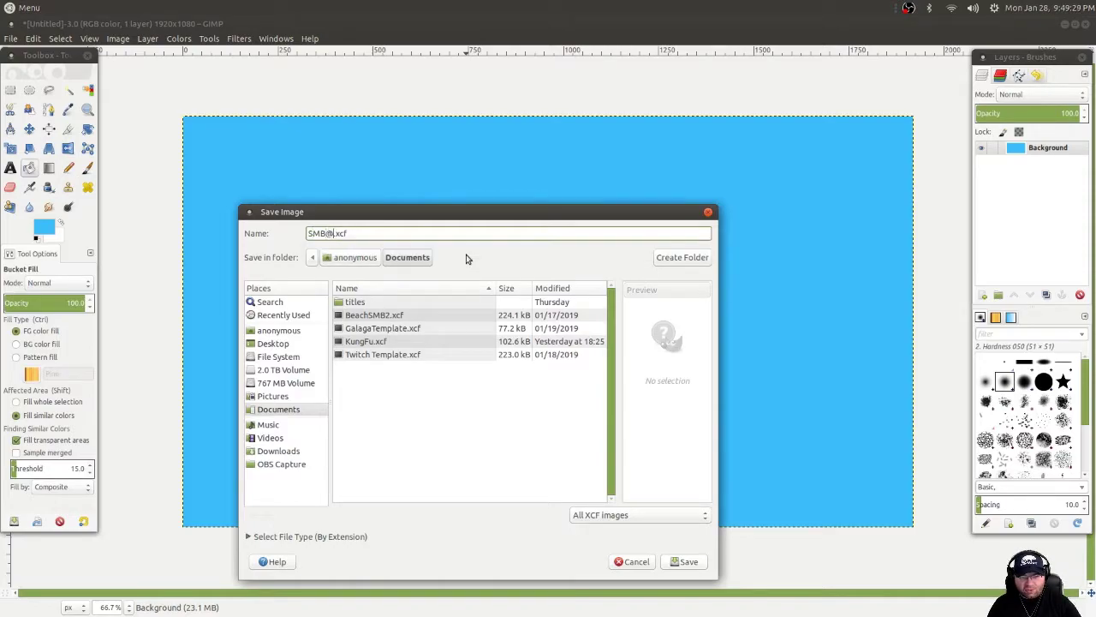
{"action": "key", "text": "BackSpace"}
{"action": "type", "text": "2Art"}
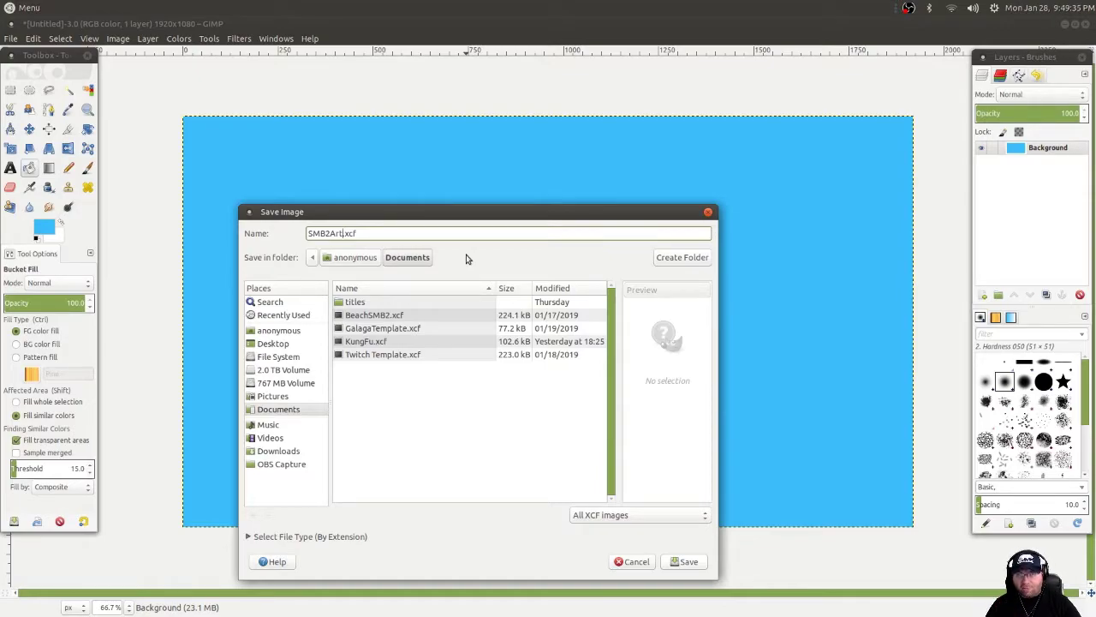
{"action": "key", "text": "Return"}
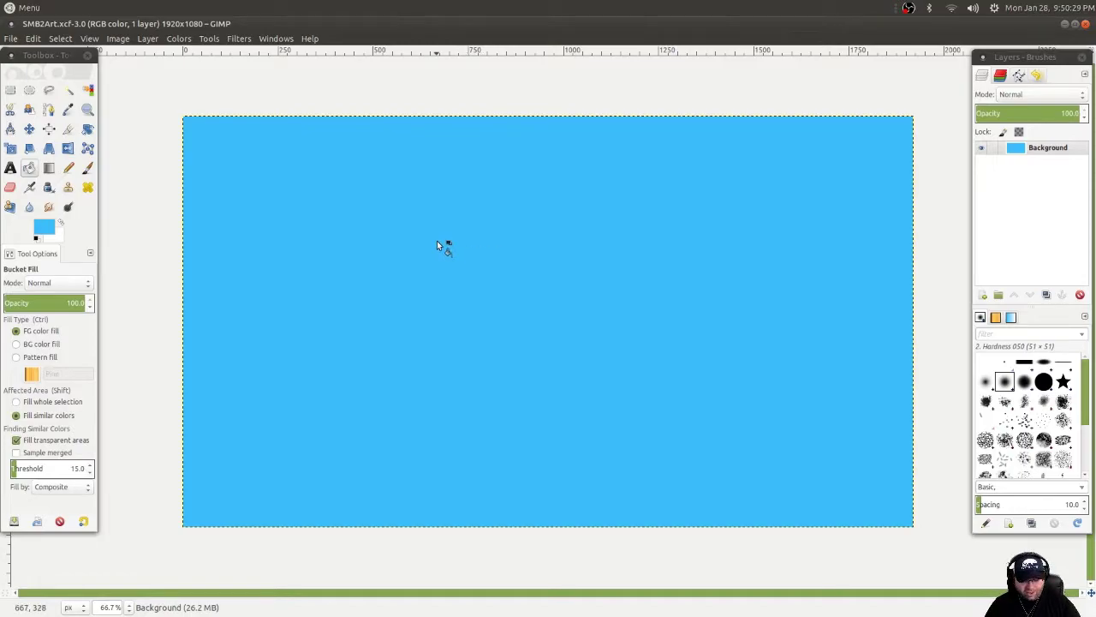
Switch back to the Smb2TileSet sprite sheet and adjust the zoom to see more tiles.
{"action": "key", "text": "ctrl+Tab"}
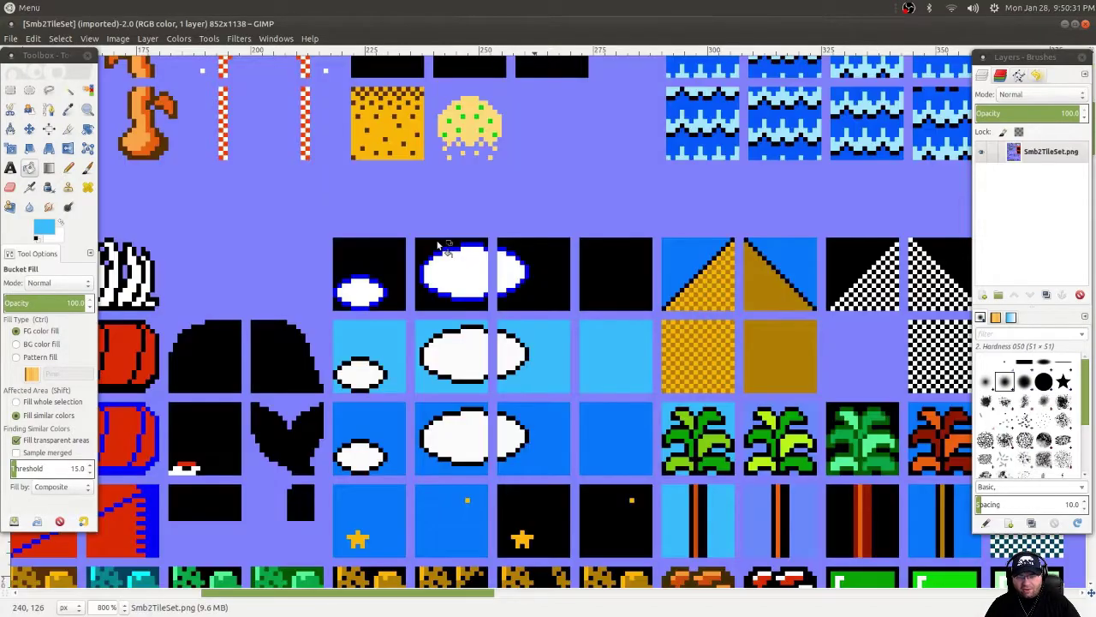
{"action": "key", "text": "minus"}
{"action": "key", "text": "minus"}
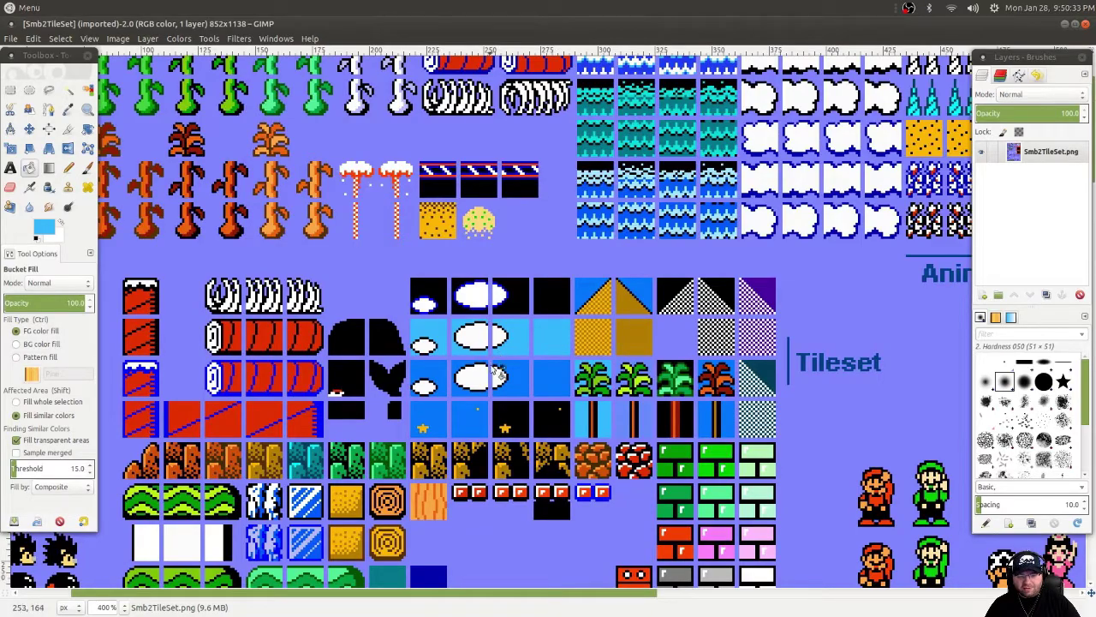
{"action": "scroll", "coordinate": [545, 315], "scroll_direction": "down", "scroll_amount": 8}
{"action": "scroll", "coordinate": [604, 194], "scroll_direction": "up", "scroll_amount": 8}
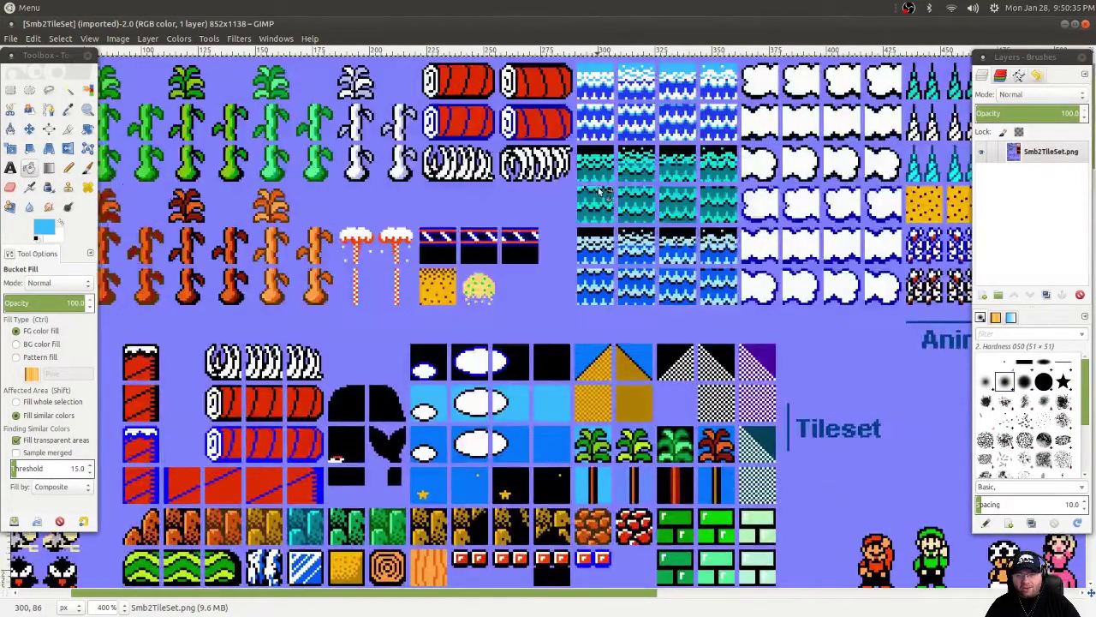
{"action": "key", "text": "minus"}
{"action": "key", "text": "minus"}
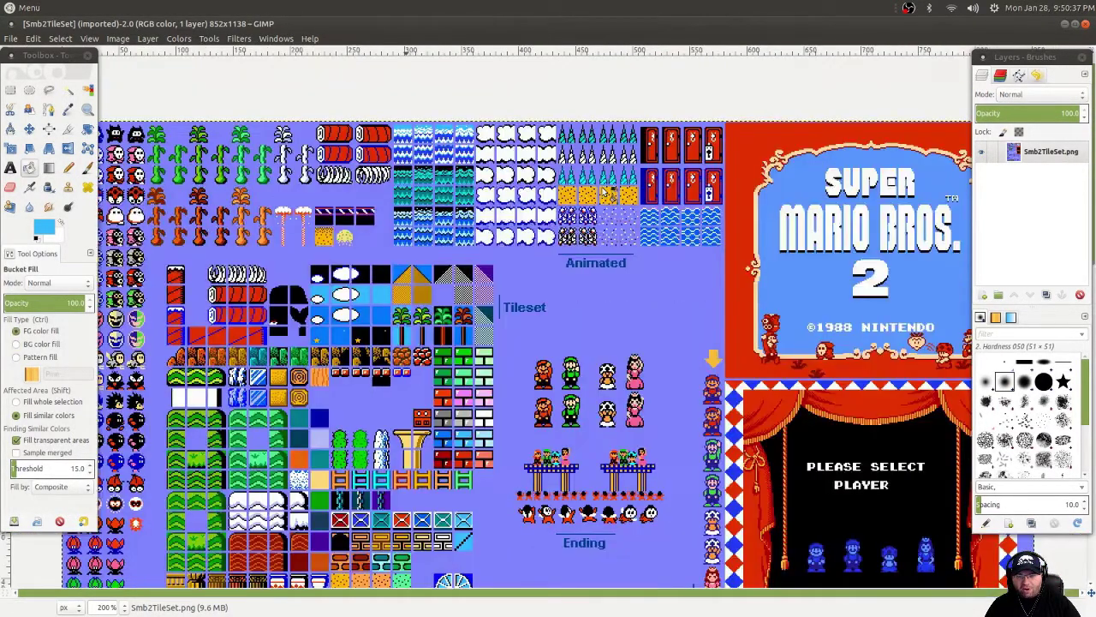
{"action": "key", "text": "plus"}
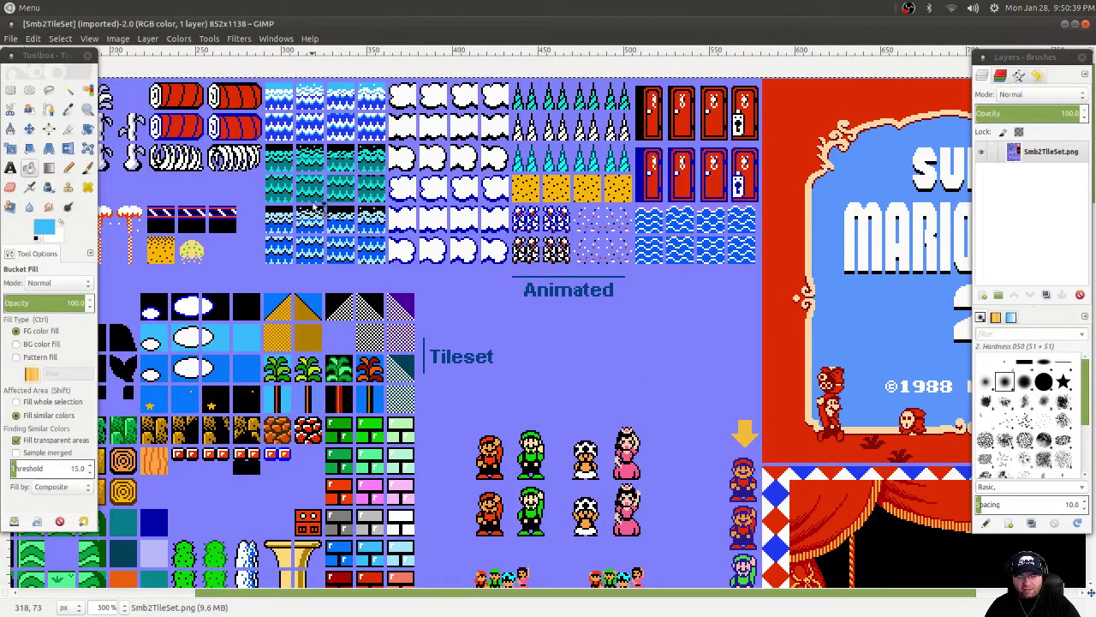
Scroll across the sheet past the cloud and tree tiles to the wavy blue-and-white water tiles.
{"action": "scroll", "coordinate": [308, 149], "scroll_direction": "up", "scroll_amount": 8}
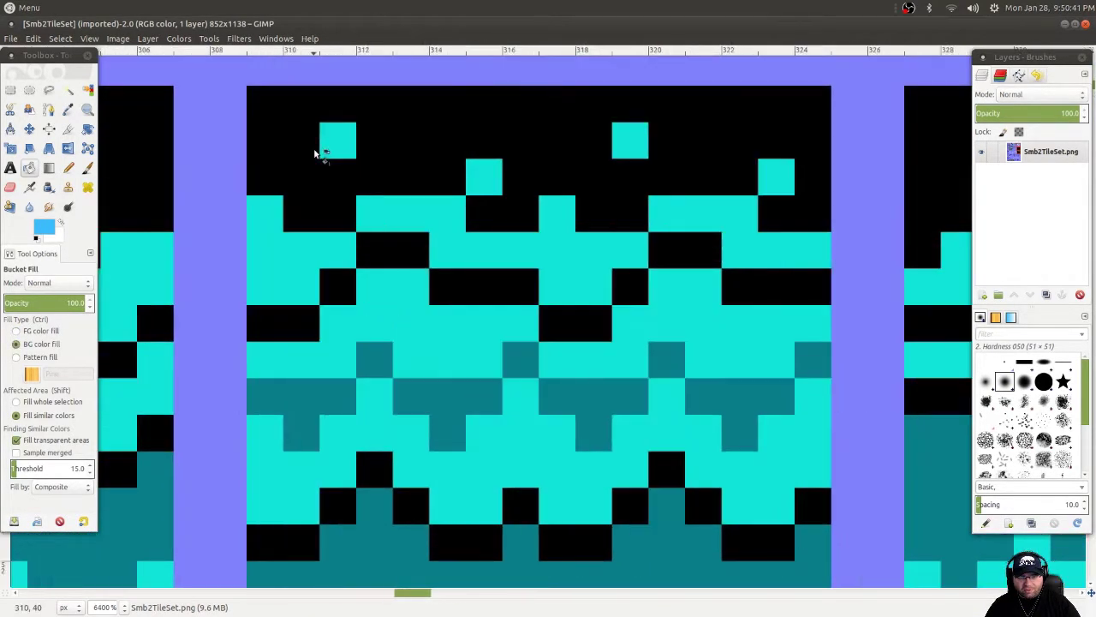
{"action": "scroll", "coordinate": [316, 151], "scroll_direction": "down", "scroll_amount": 4}
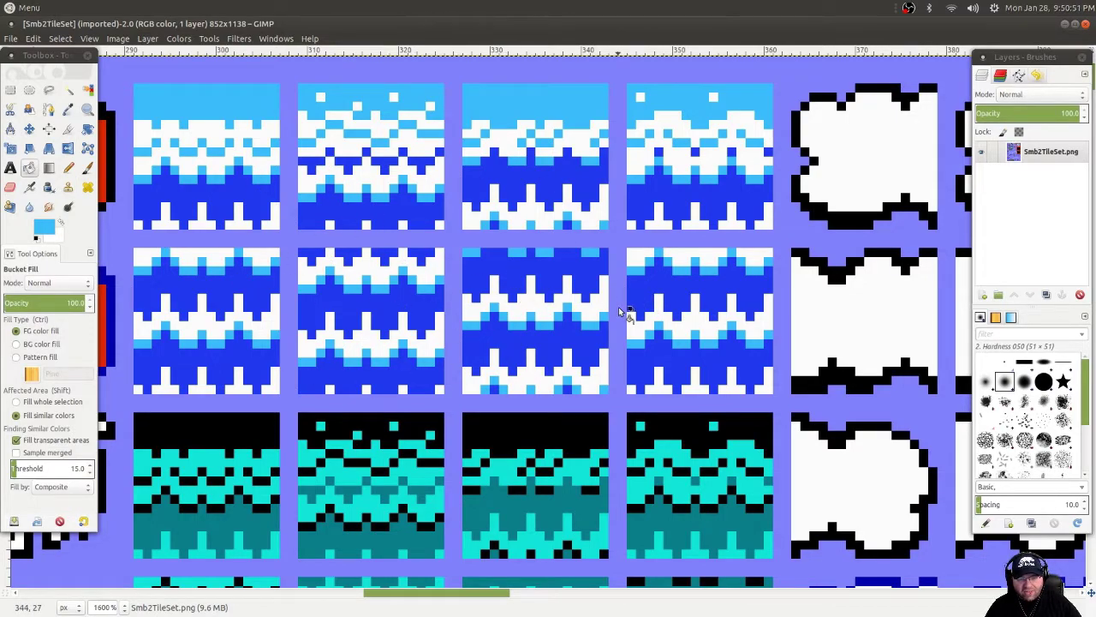
{"action": "scroll", "coordinate": [619, 306], "scroll_direction": "down", "scroll_amount": 3}
{"action": "scroll", "coordinate": [618, 306], "scroll_direction": "up", "scroll_amount": 3}
{"action": "scroll", "coordinate": [599, 310], "scroll_direction": "down", "scroll_amount": 1}
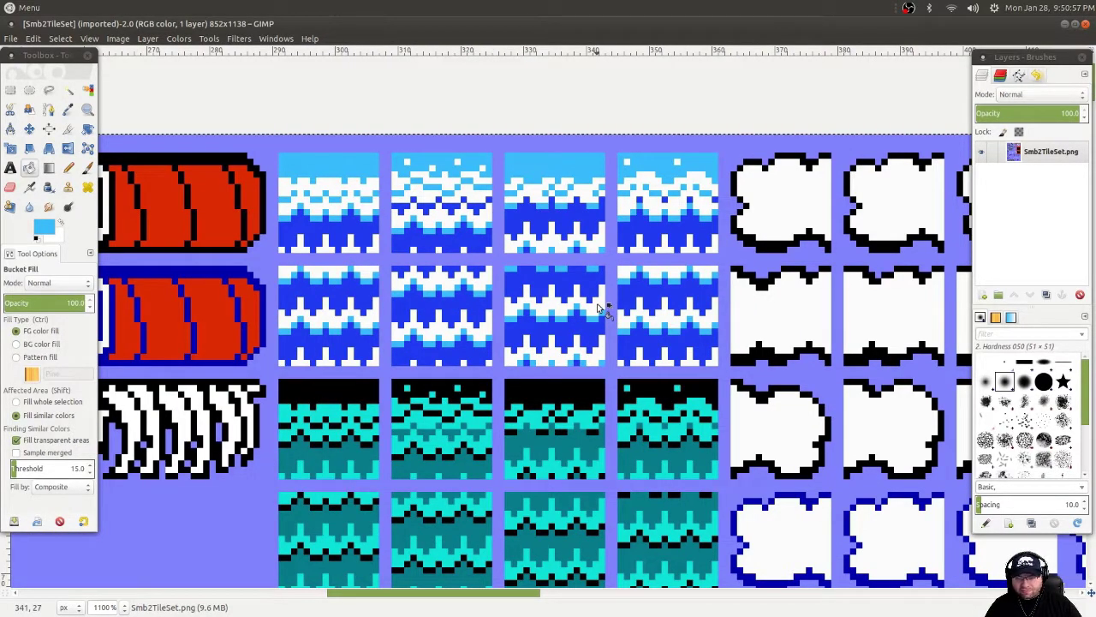
{"action": "scroll", "coordinate": [580, 307], "scroll_direction": "right", "scroll_amount": 15}
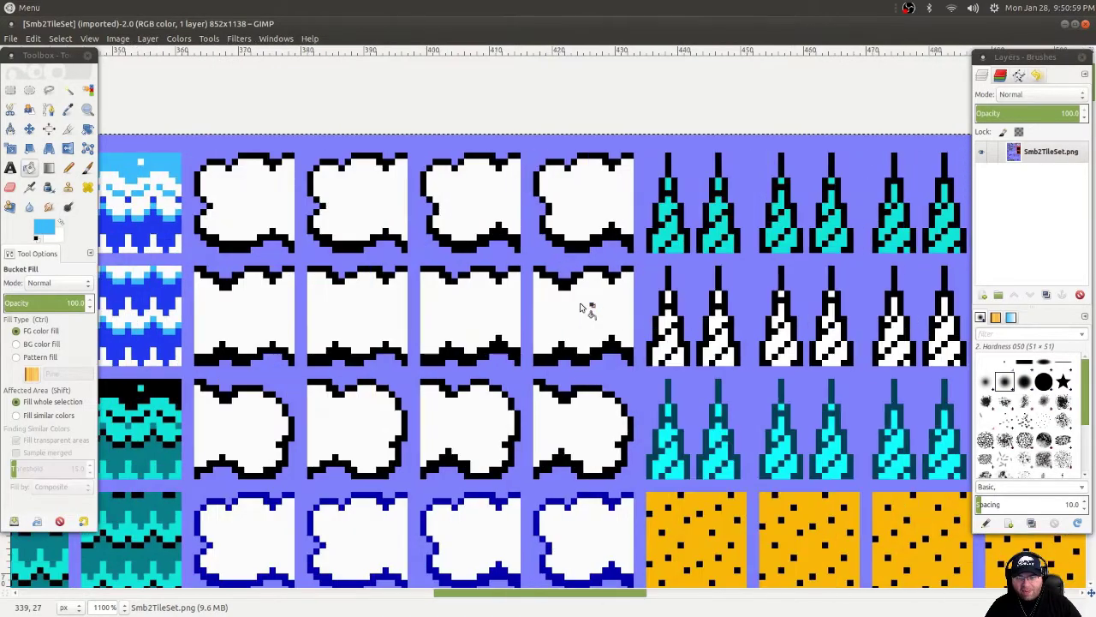
{"action": "scroll", "coordinate": [302, 326], "scroll_direction": "left", "scroll_amount": 5}
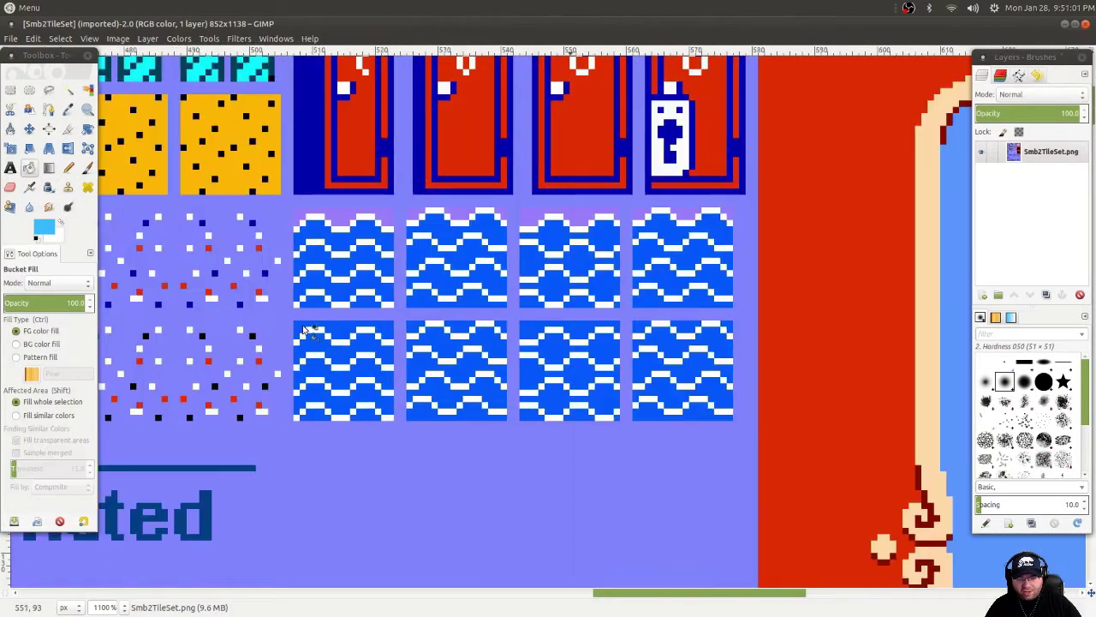
{"action": "scroll", "coordinate": [317, 309], "scroll_direction": "up", "scroll_amount": 1}
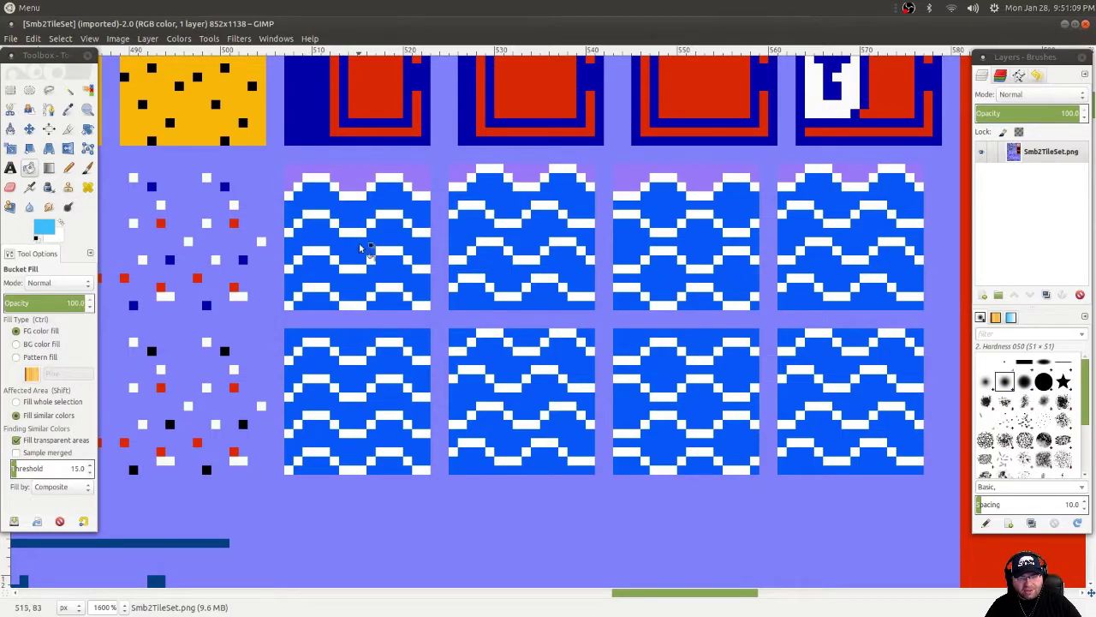
{"action": "scroll", "coordinate": [313, 319], "scroll_direction": "up", "scroll_amount": 2}
{"action": "scroll", "coordinate": [318, 313], "scroll_direction": "down", "scroll_amount": 2}
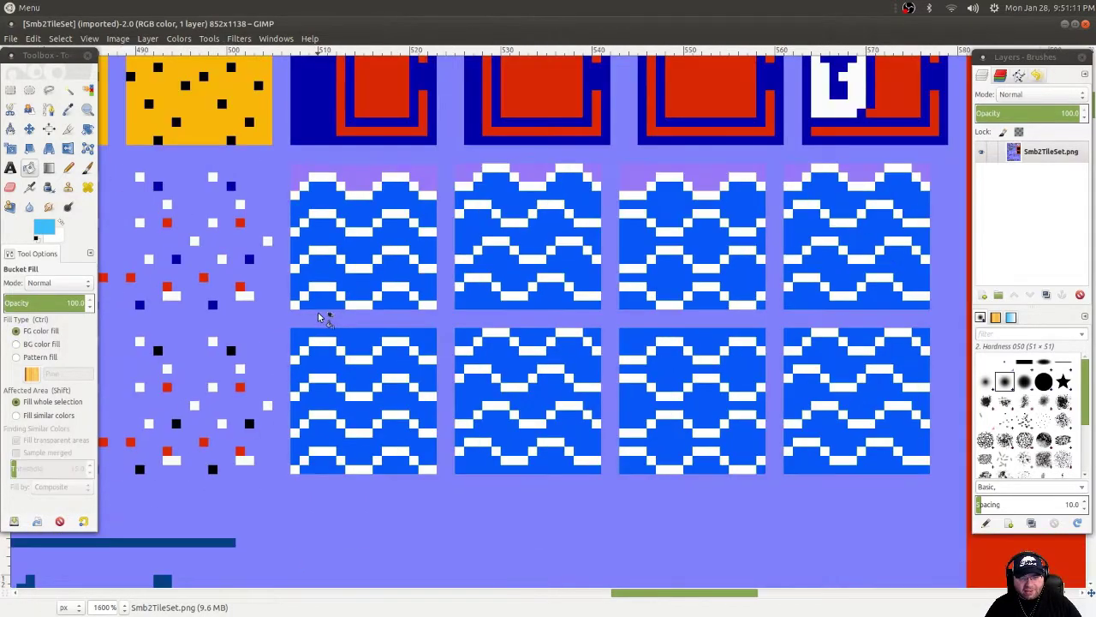
{"action": "scroll", "coordinate": [317, 314], "scroll_direction": "left", "scroll_amount": 3}
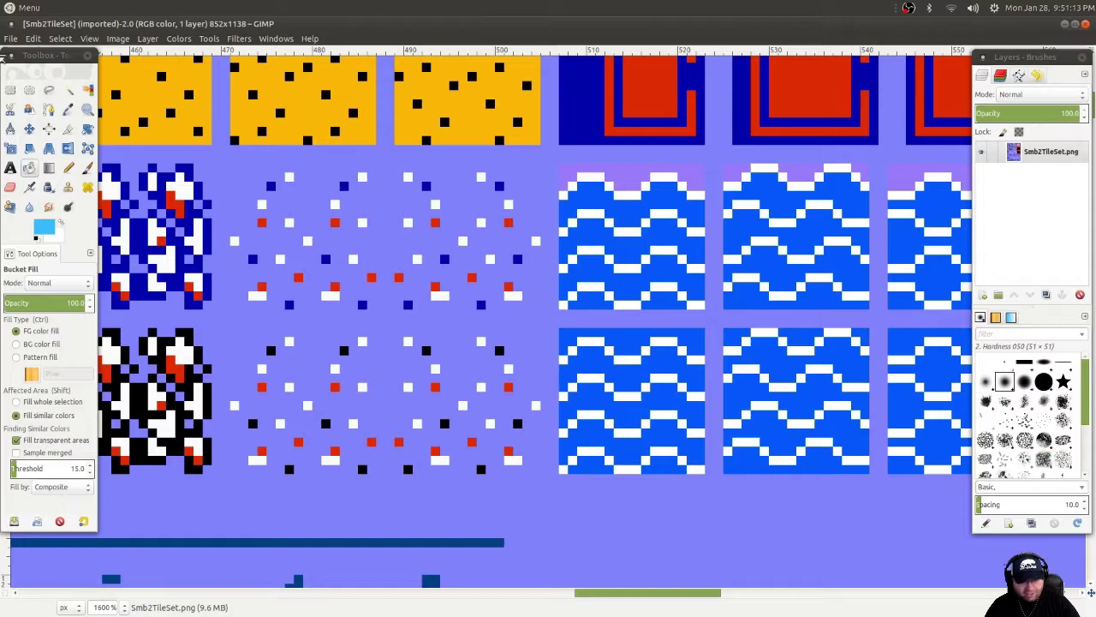
Draw a 16×34 pixel rectangle selection at 507, 75 around the left pair of stacked water tiles.
{"action": "left_click", "coordinate": [10, 92]}
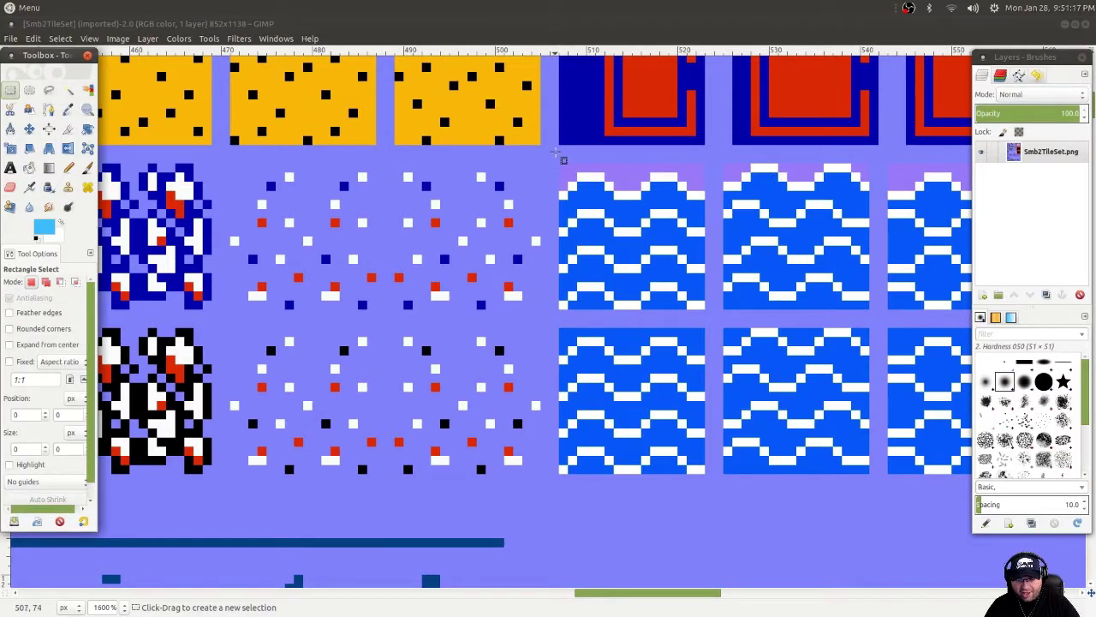
{"action": "left_click_drag", "start_coordinate": [558, 164], "coordinate": [713, 487]}
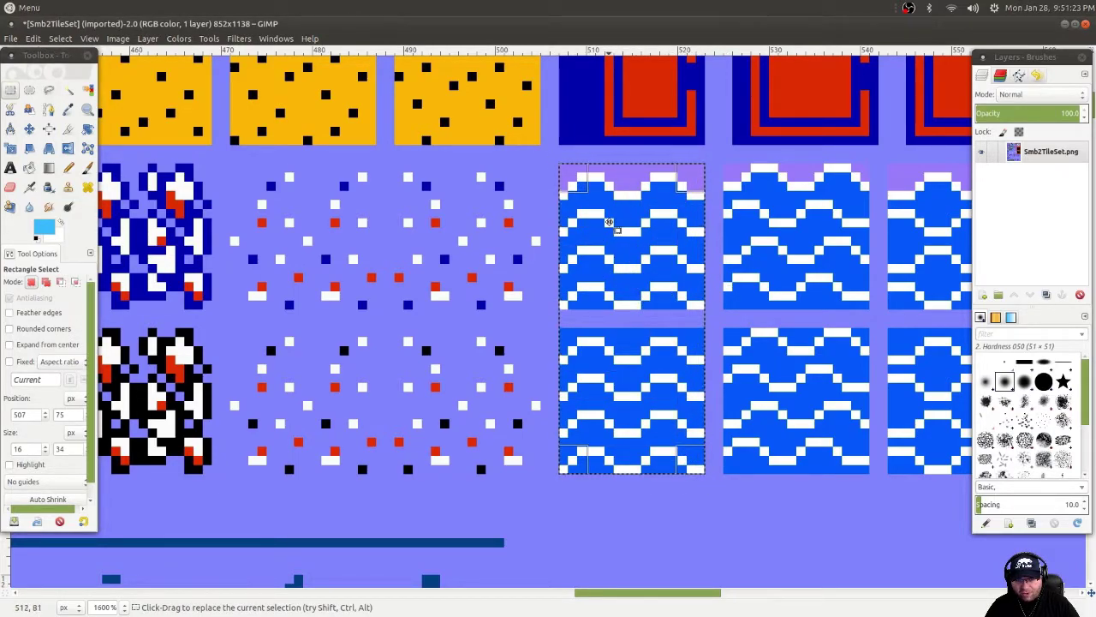